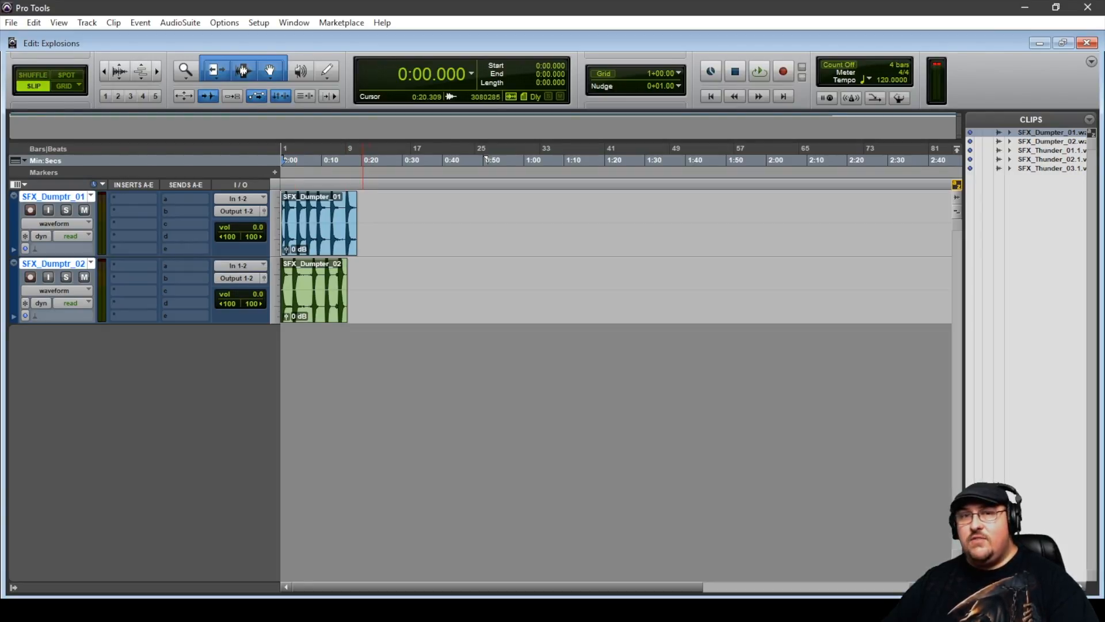
Select the SFX_Dumpter_01 clip and play its track soloed to audition the dumpster hits.
left_click(325, 231)
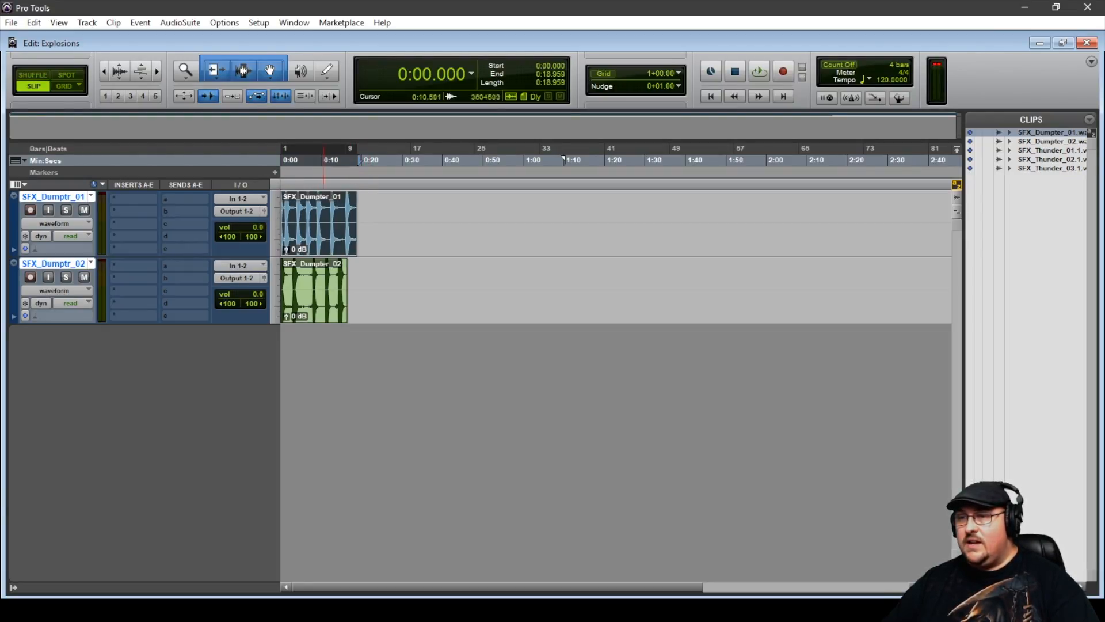
key("shift+s")
key("space")
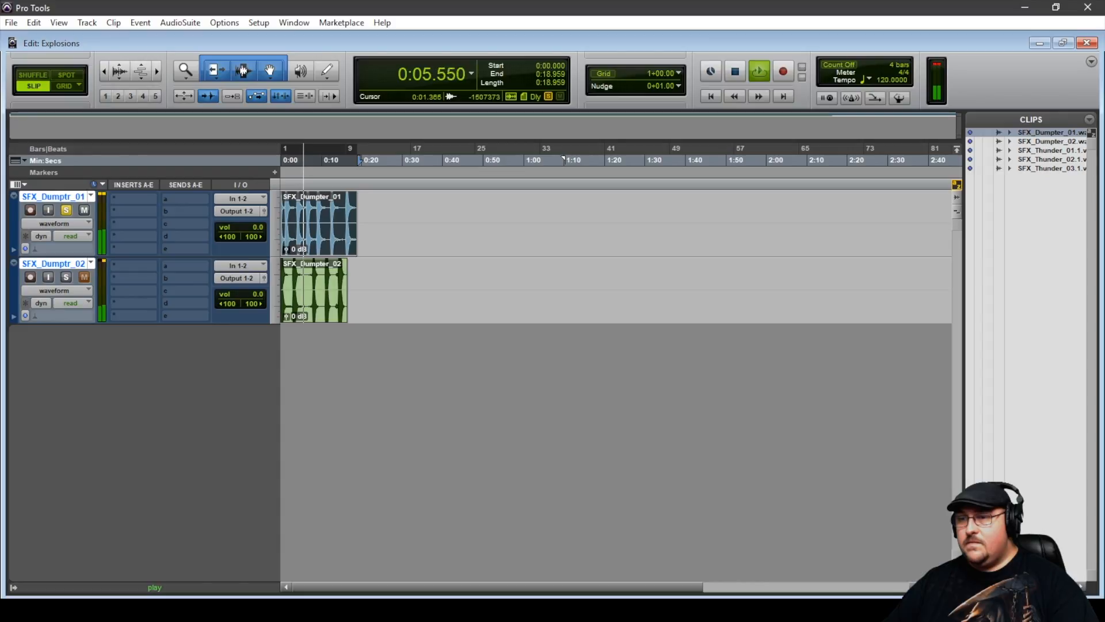
key("space")
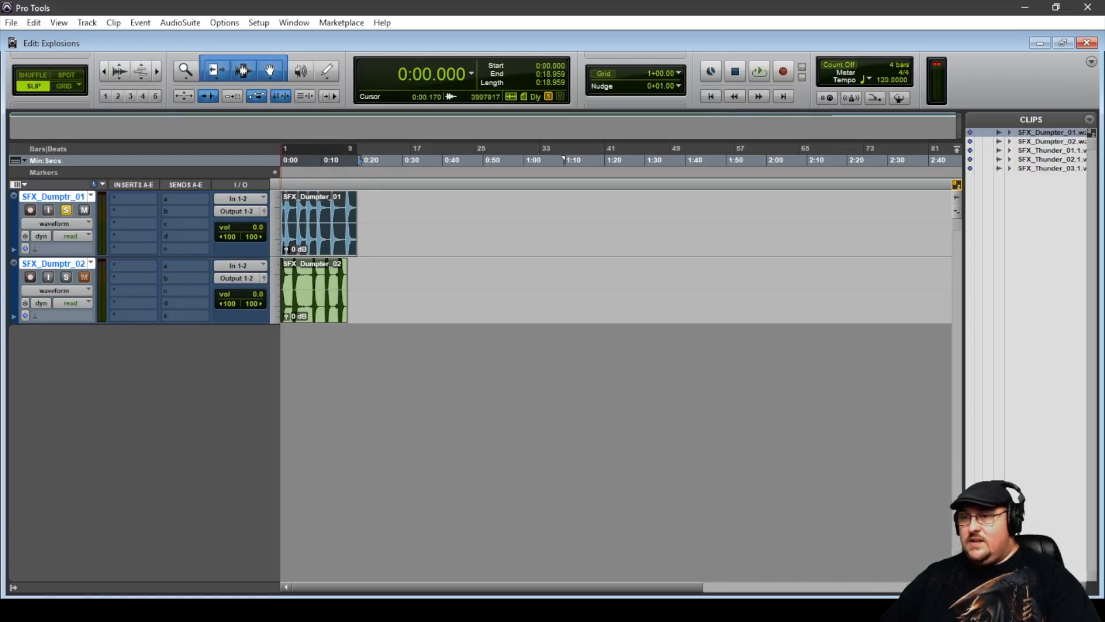
left_click(66, 210)
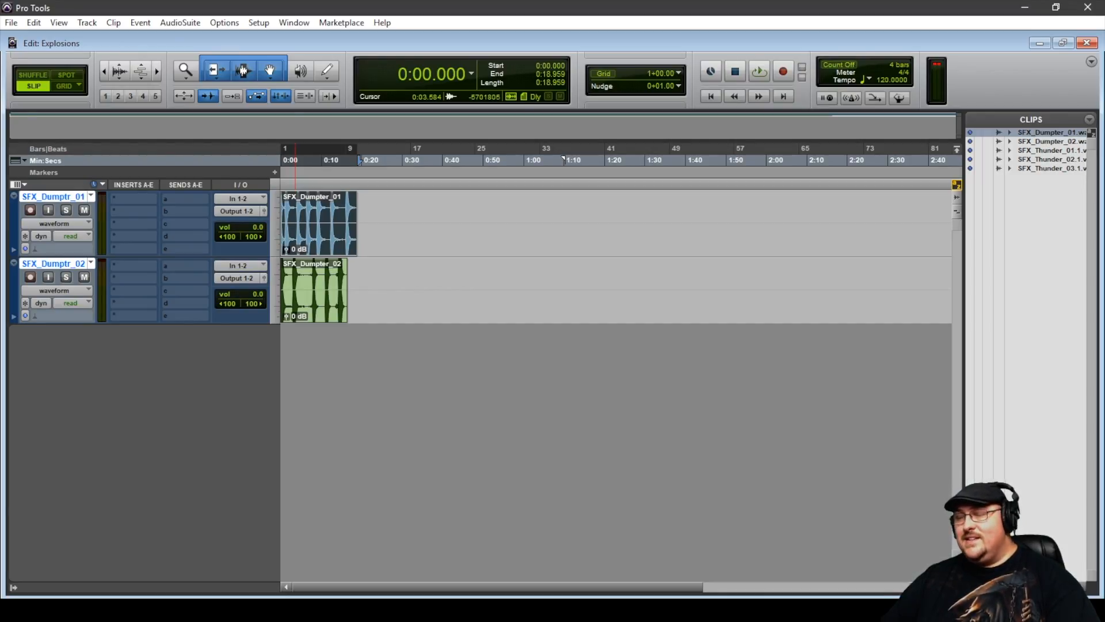
Split the SFX_Dumpter_01 clip at the transient of each hit and remove the silence between the hits.
key("ctrl+]")
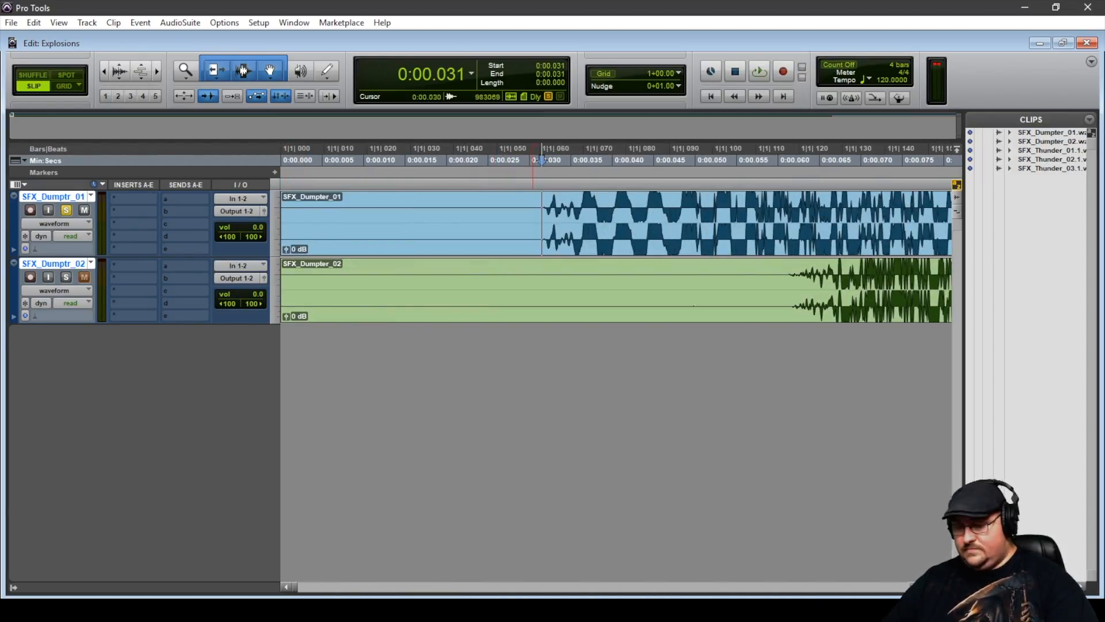
key("Tab")
key("b")
key("Tab")
key("b")
key("Tab")
key("Tab")
key("b")
key("Tab")
key("Tab")
key("b")
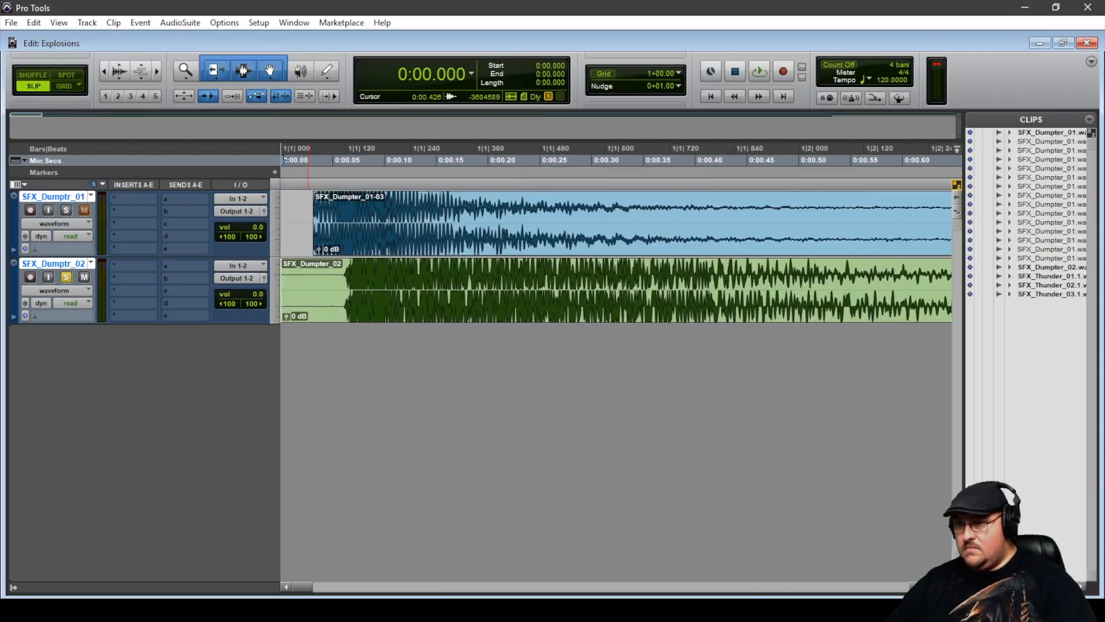
Split the SFX_Dumpter_02 clip into separate hits at the transients and clear the silent gaps.
key("Tab")
key("b")
key("r")
key("r")
key("r")
key("Tab")
key("b")
key("Tab")
key("b")
key("Tab")
key("b")
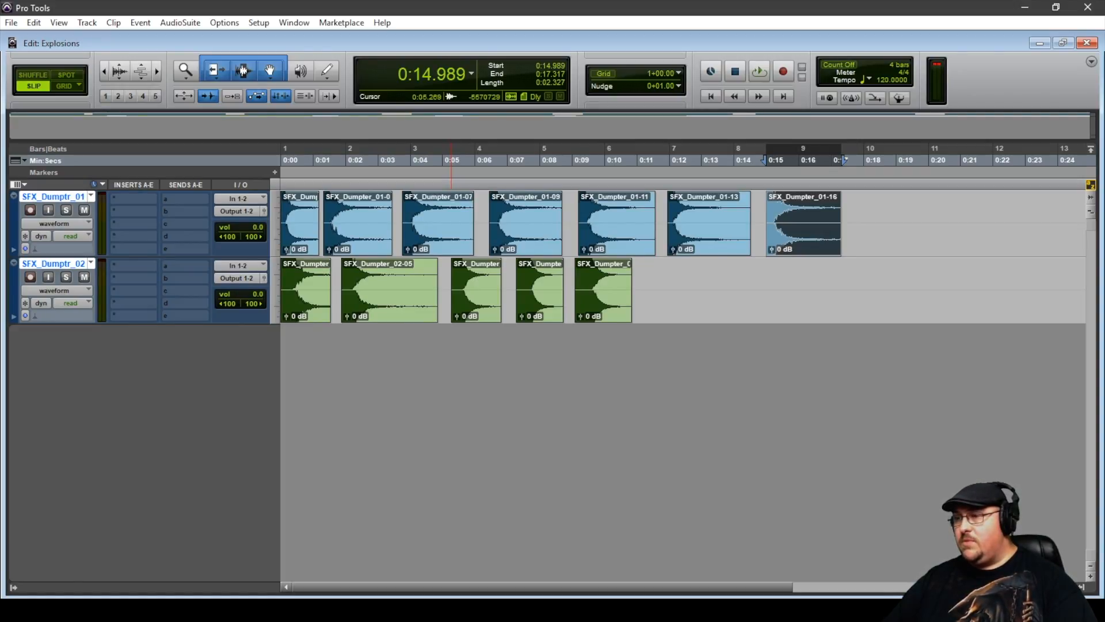
Keep only three hits on SFX_Dumptr_01 and two on SFX_Dumptr_02, and mute both dumpster tracks.
key("ctrl+z")
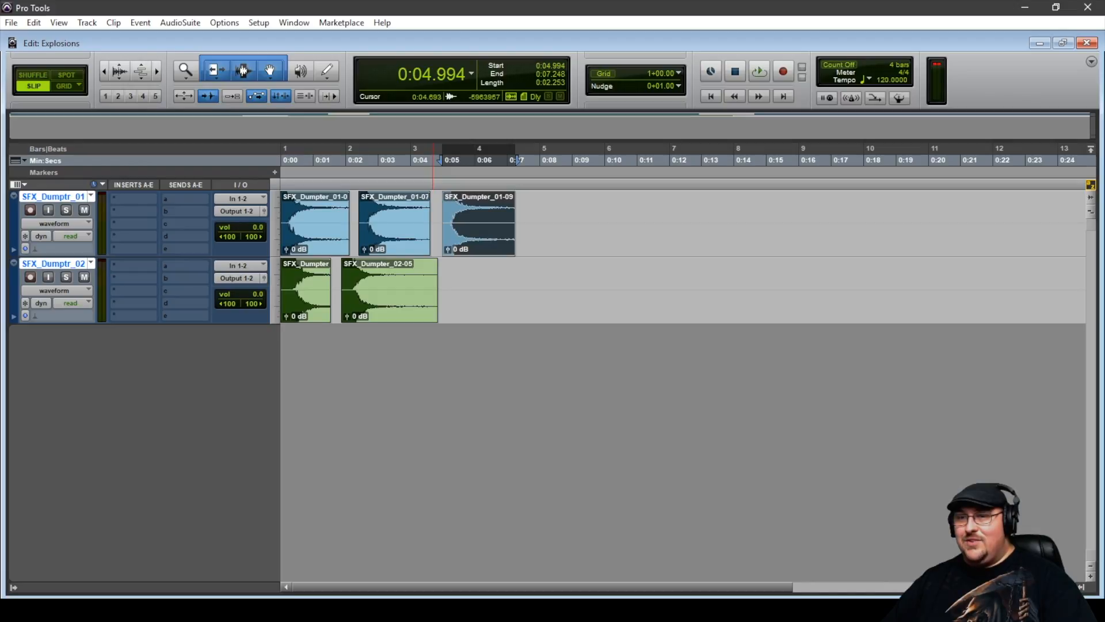
left_click(84, 277)
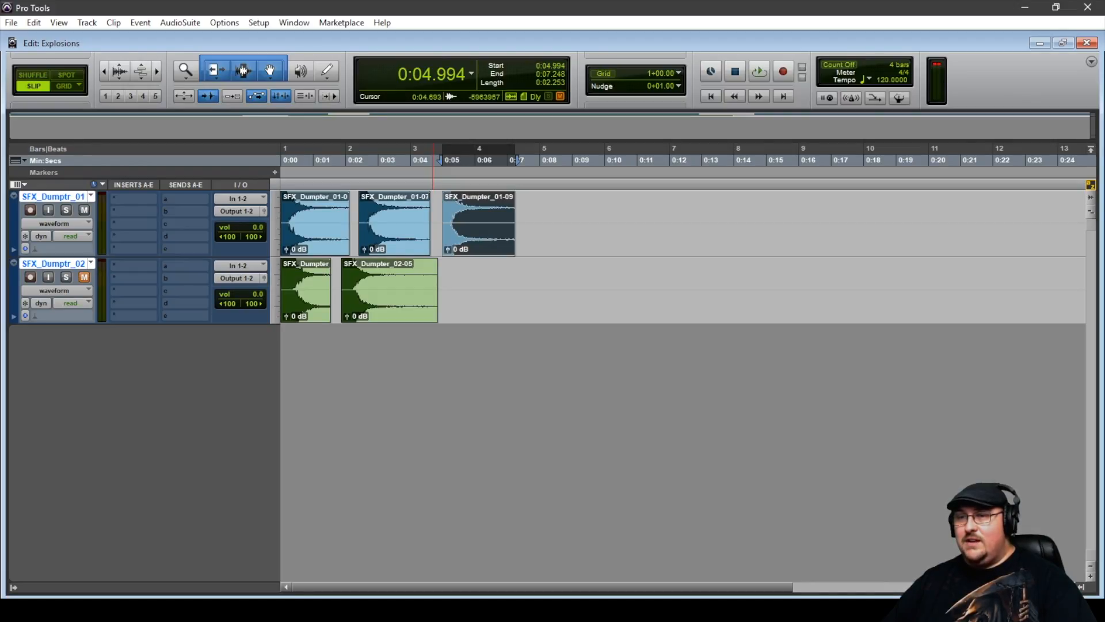
left_click(84, 210)
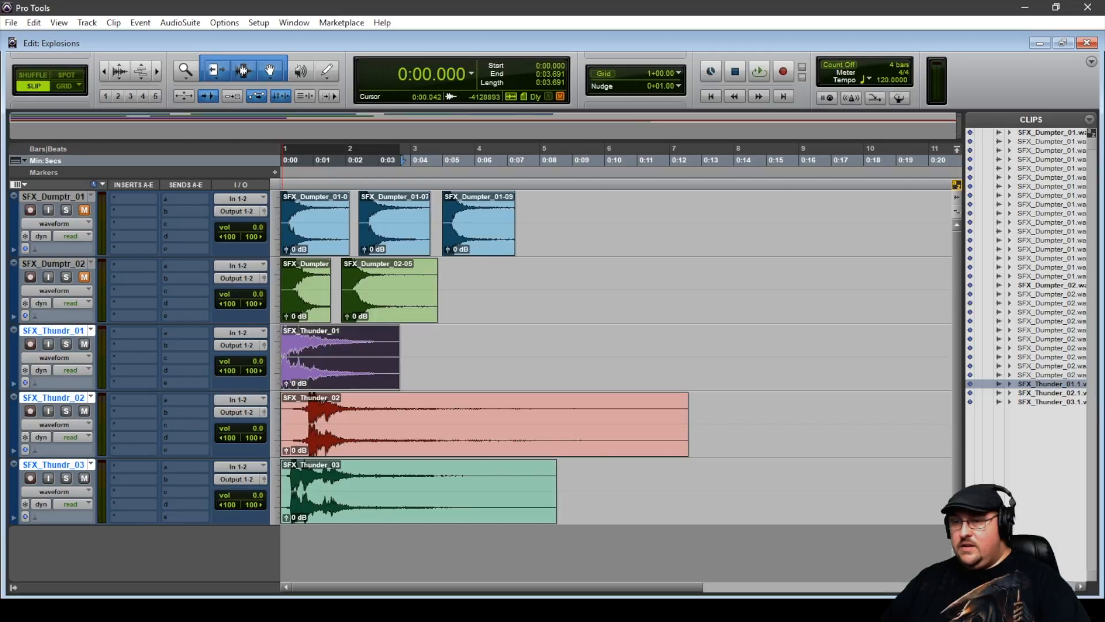
Solo the SFX_Thundr_01 track and play it to audition the first thunder sound.
left_click(67, 345)
key("space")
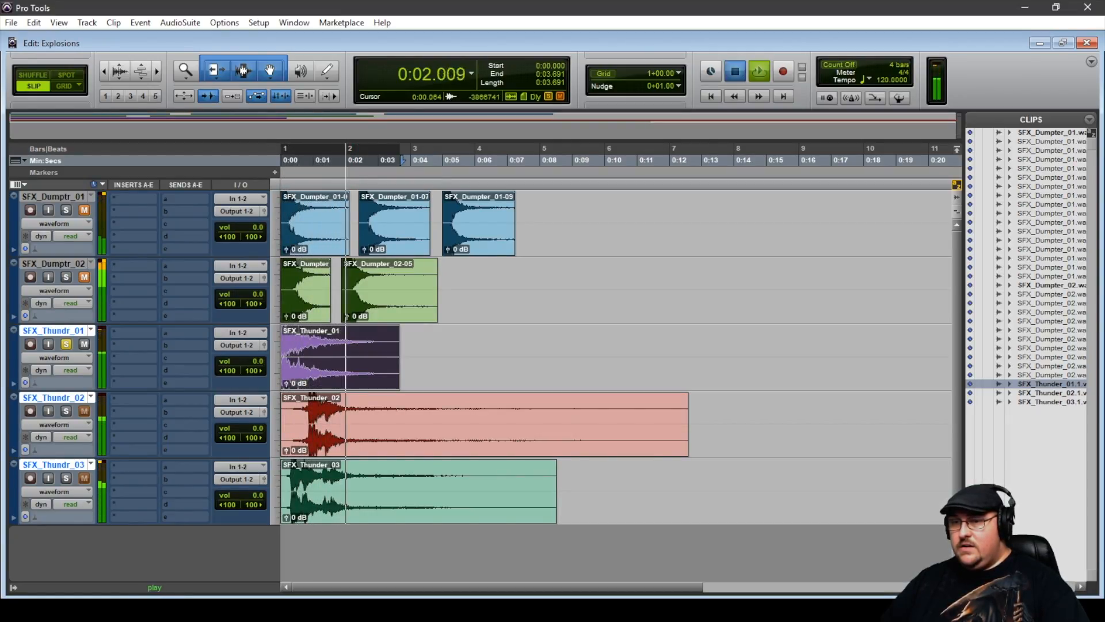
key("space")
left_click(66, 345)
Solo the SFX_Thundr_02 track and play its clip to audition the second thunder sound.
left_click(66, 411)
left_click(364, 447)
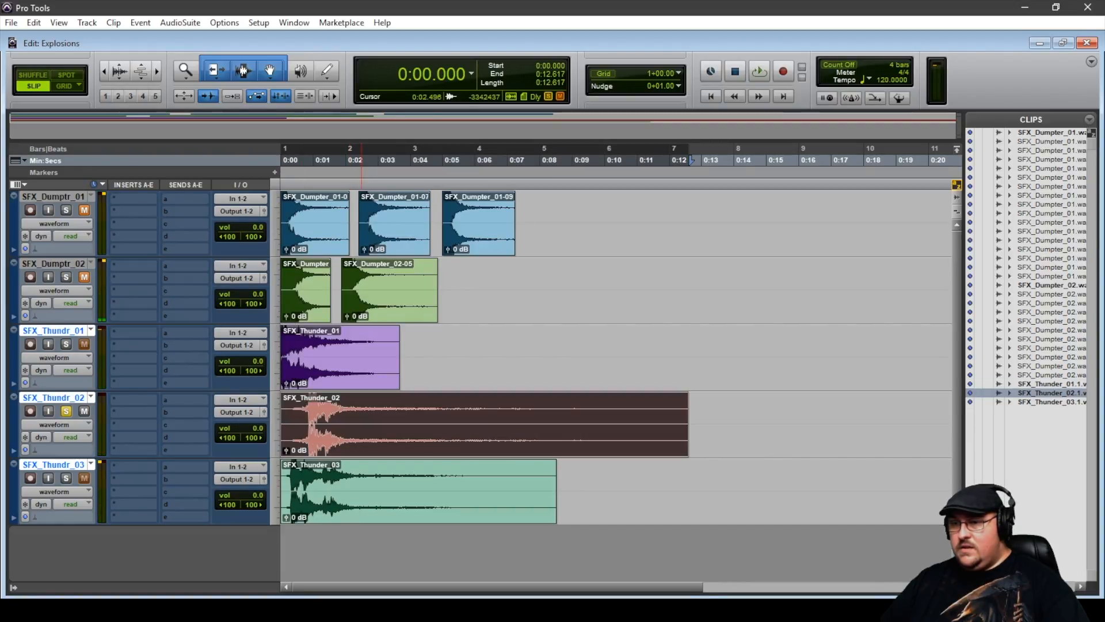
key("space")
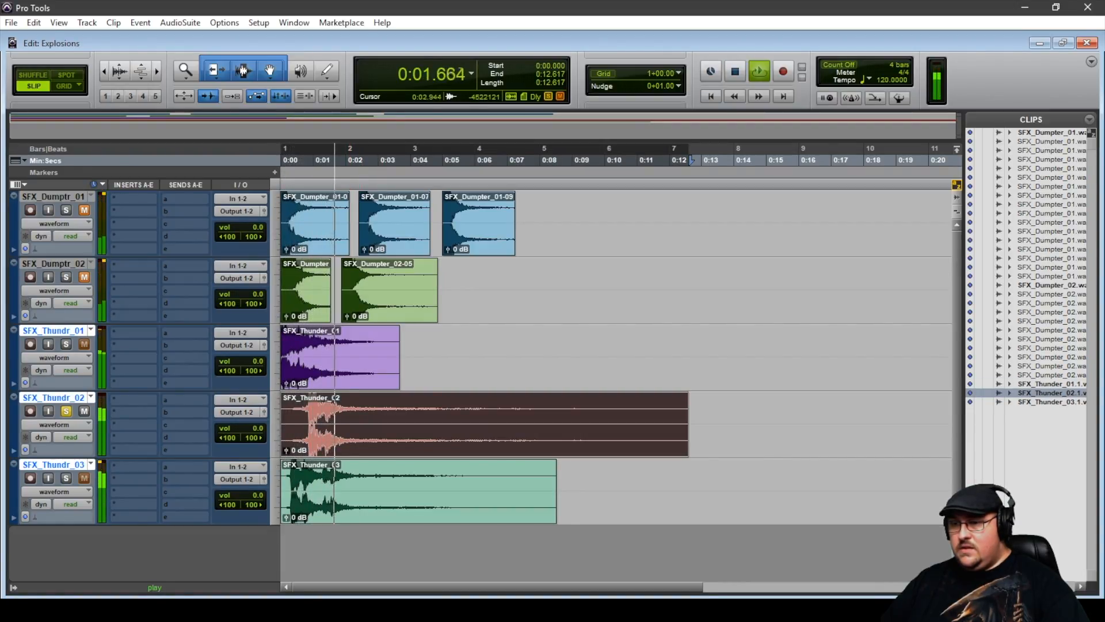
key("space")
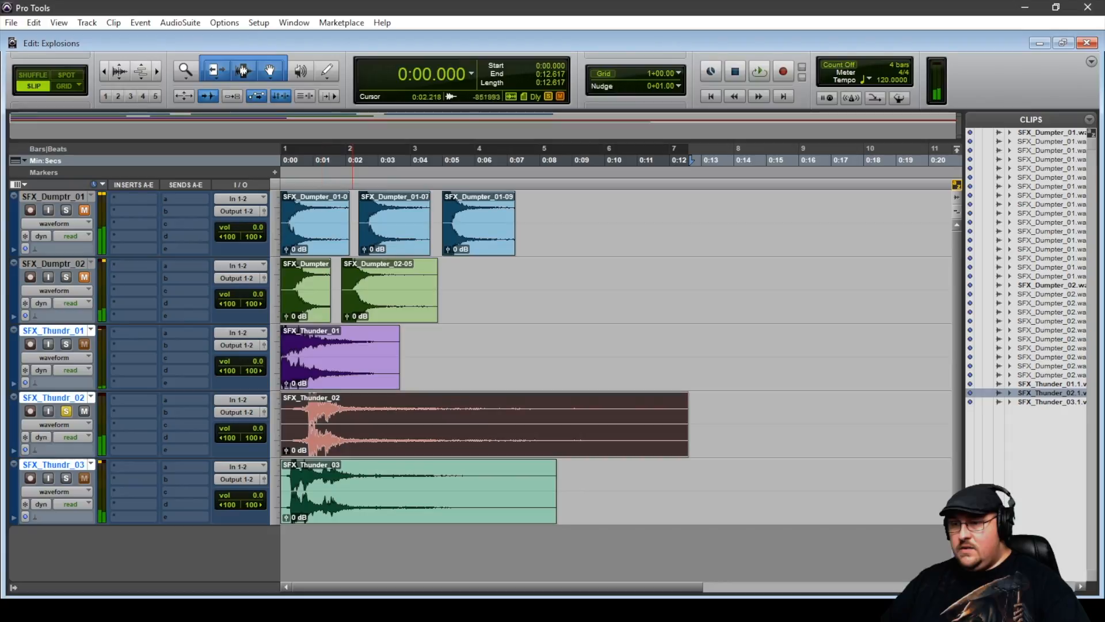
Switch the solo to SFX_Thundr_03 and play its clip to audition the third thunder sound.
left_click(353, 506)
left_click(66, 411)
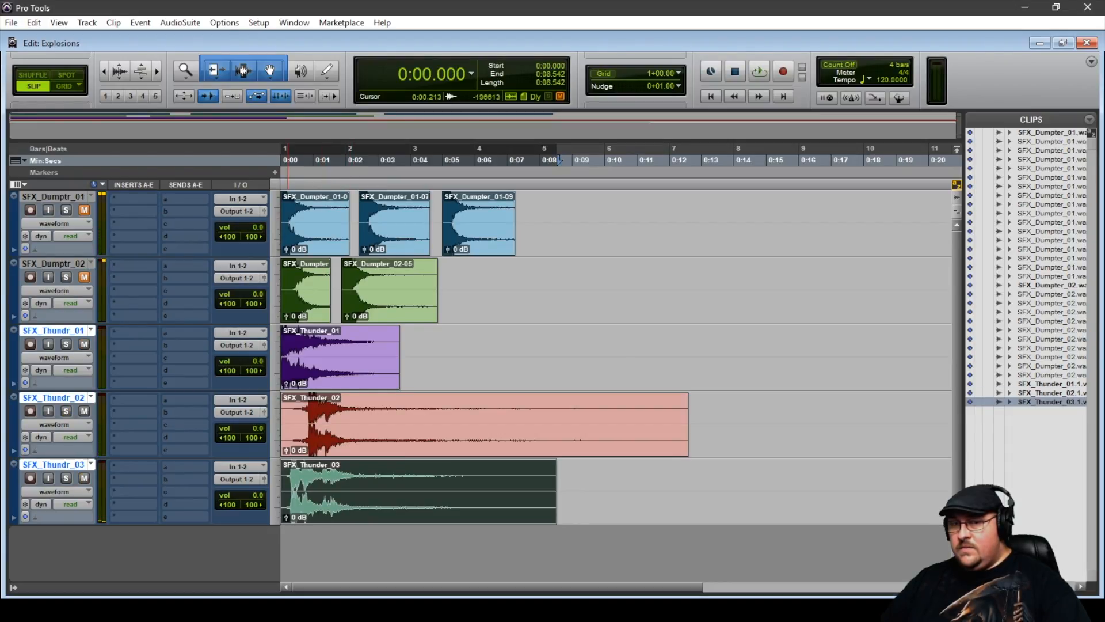
left_click(66, 478)
key("space")
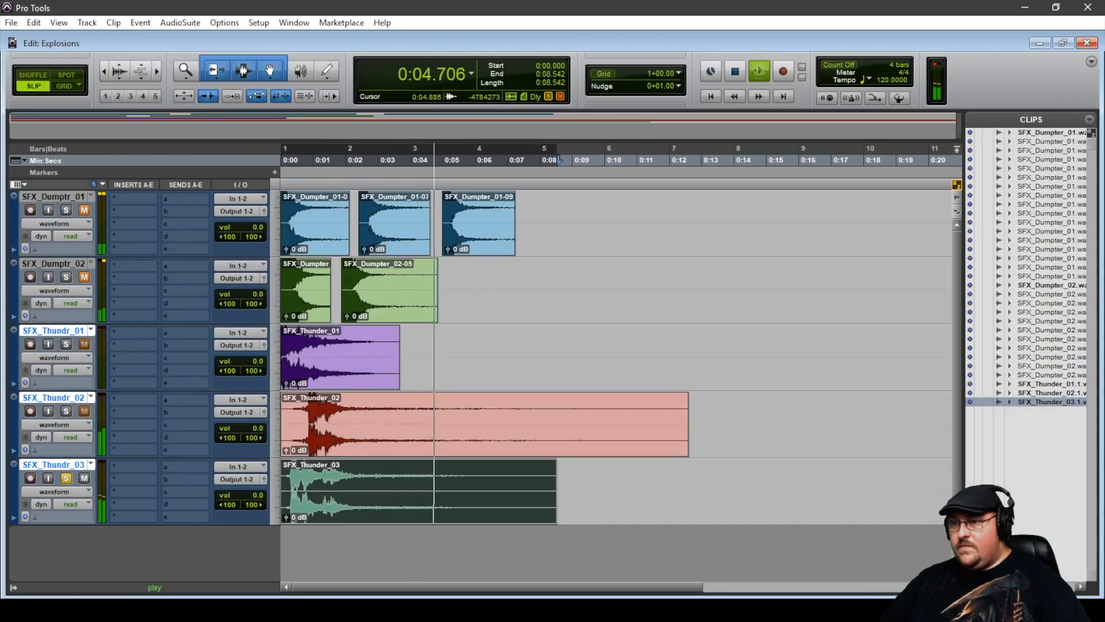
key("space")
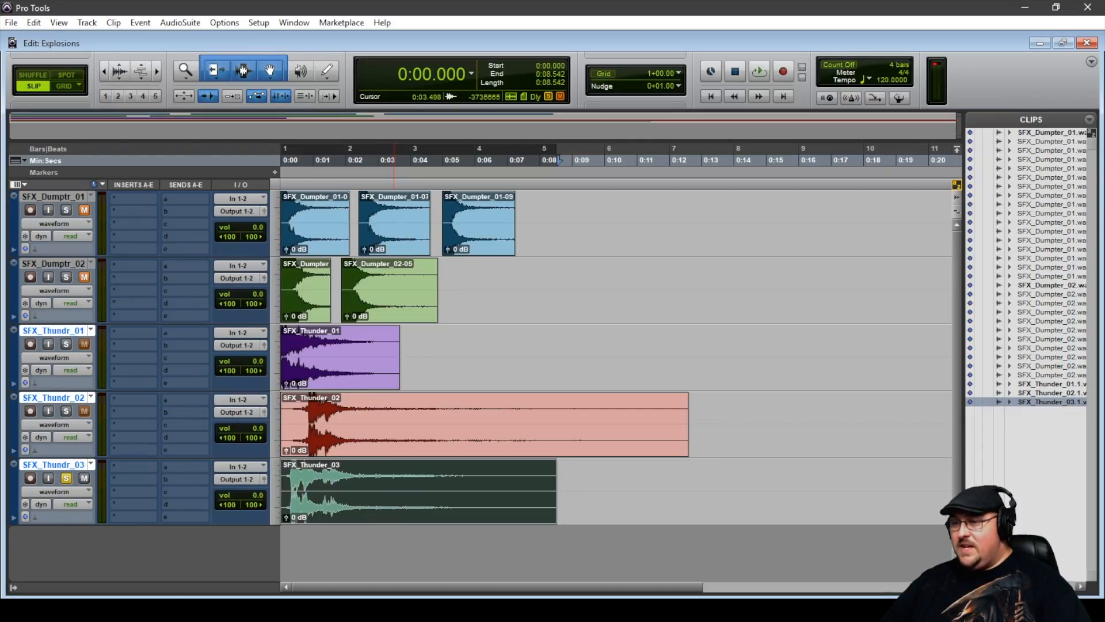
Delete the quiet lead-in of the SFX_Thunder_02 clip up to its first loud transient at about 1.3 s.
left_click(394, 426)
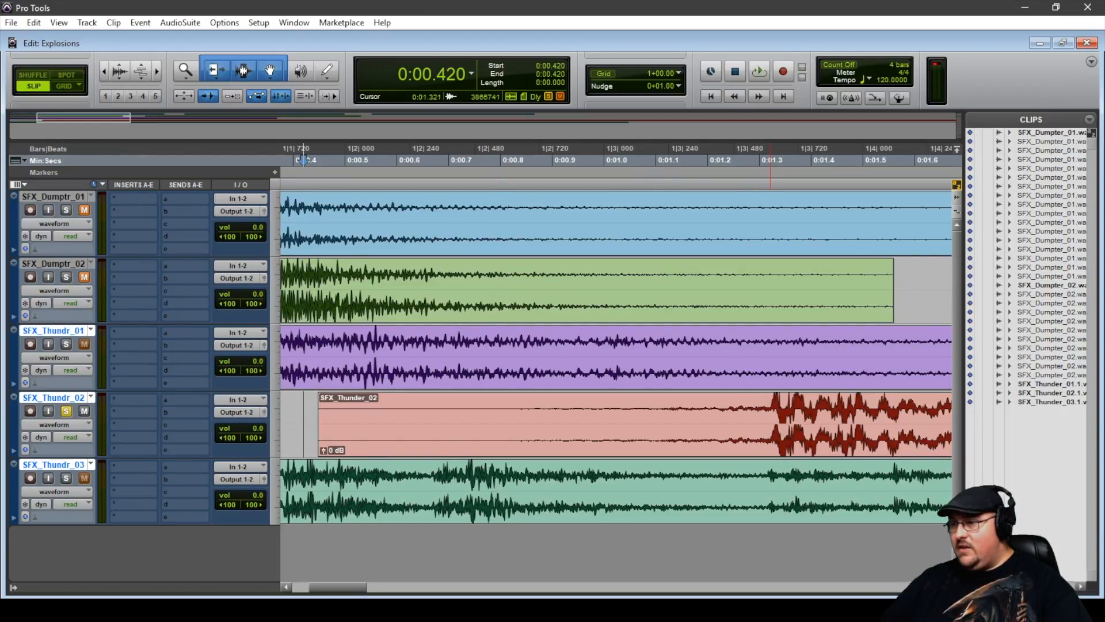
left_click_drag(770, 423, 283, 423)
key("Delete")
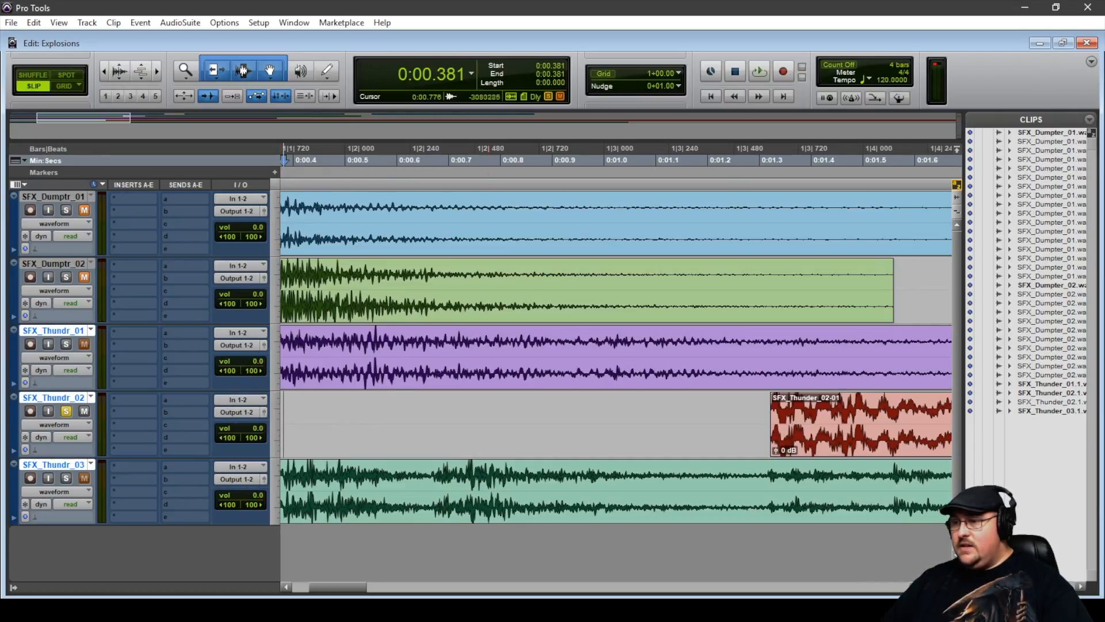
Delete the quiet lead-in of the SFX_Thunder_03 clip up to its first transient at about 0.3 s.
key("Home")
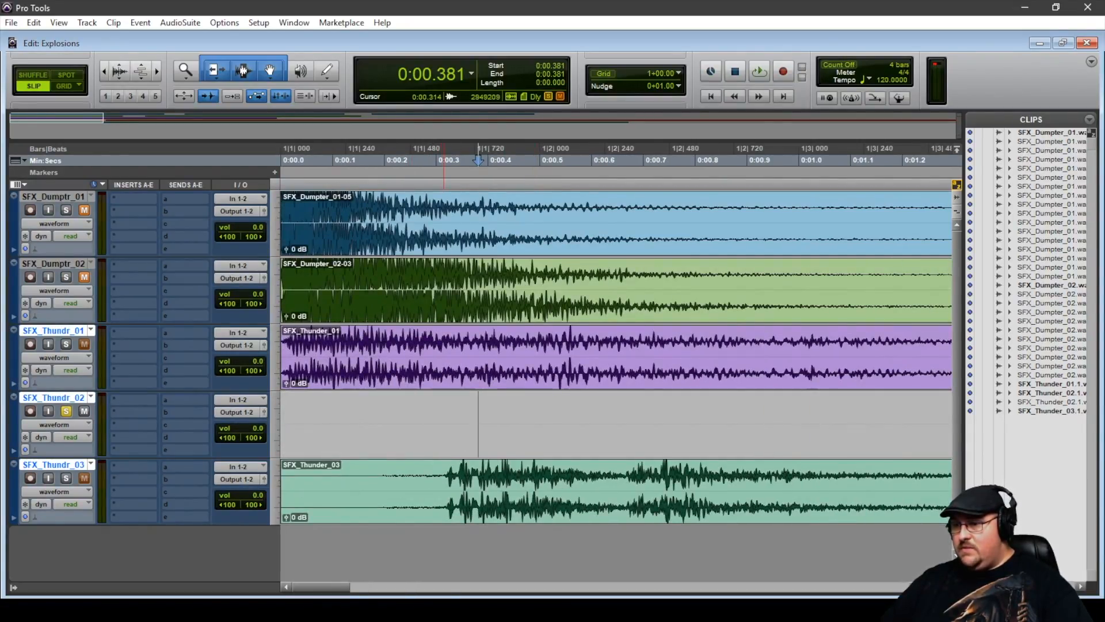
left_click_drag(444, 491, 281, 490)
key("Delete")
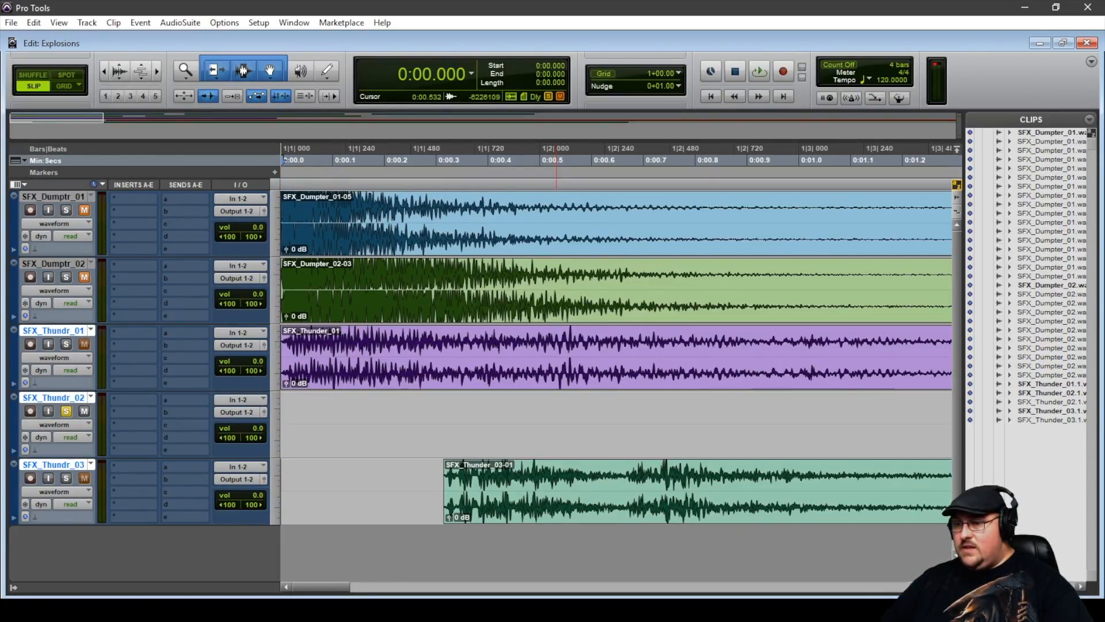
Align the trimmed thunder clips with the session start and move the spare dumpster hits further along the timeline.
scroll(556, 357, "right", 3)
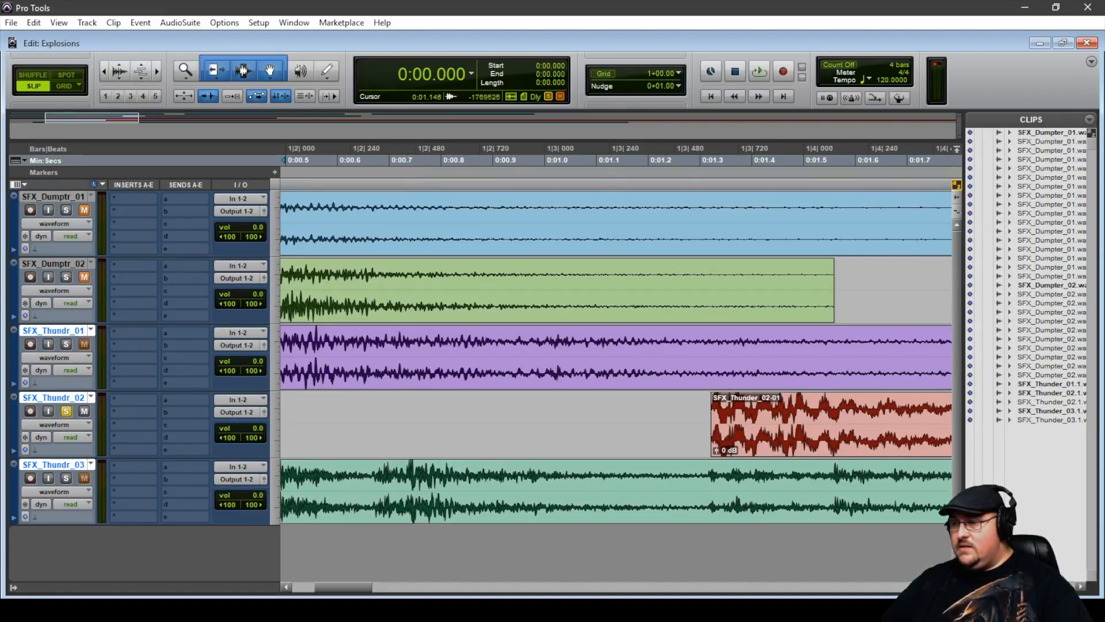
key("r")
key("r")
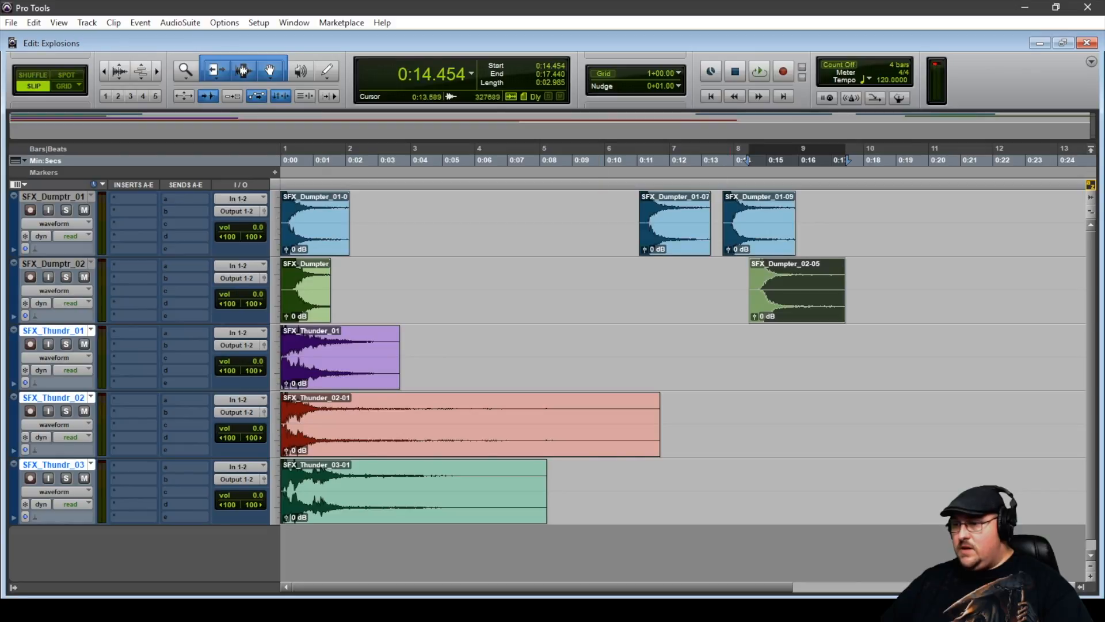
Move the spare clips SFX_Dumpter_01-07 to about 15 s and SFX_Dumpter_01-09 to about 18.5 s.
left_click_drag(682, 499, 281, 223)
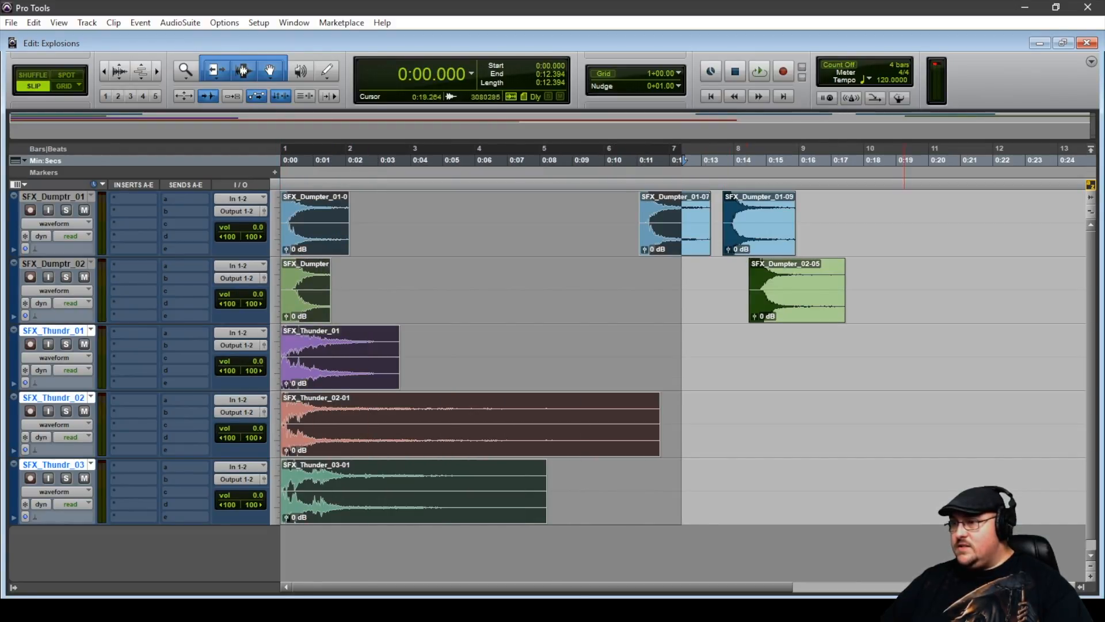
left_click(824, 396)
left_click_drag(734, 227, 890, 228)
left_click_drag(675, 227, 802, 228)
Select the first 12.7 s across all five tracks and play the layered explosion.
left_click_drag(692, 471, 280, 221)
key("space")
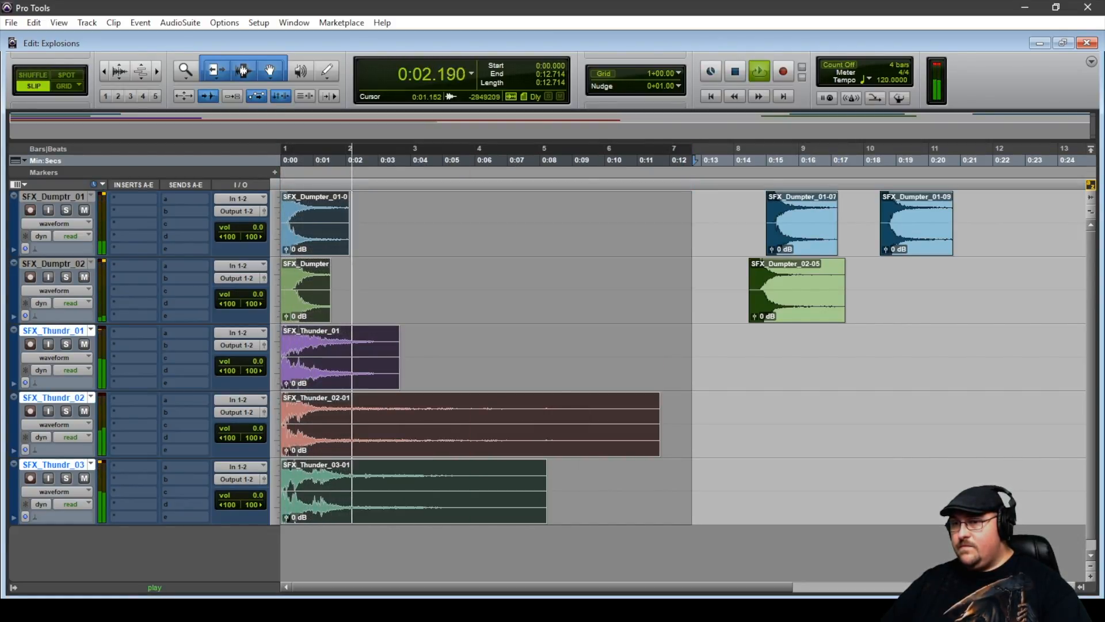
key("space")
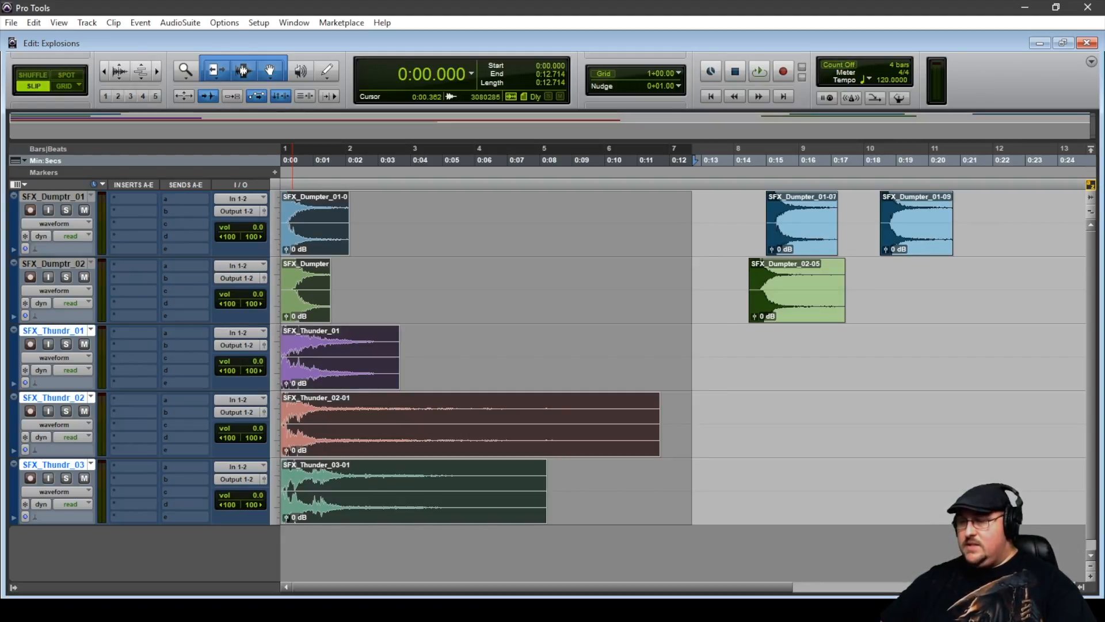
Balance the track faders in the mixer during playback: dumpsters to -9.1 and -11.0 dB, thunders to -7.0, -12.3 and -10.5 dB.
key("ctrl+equal")
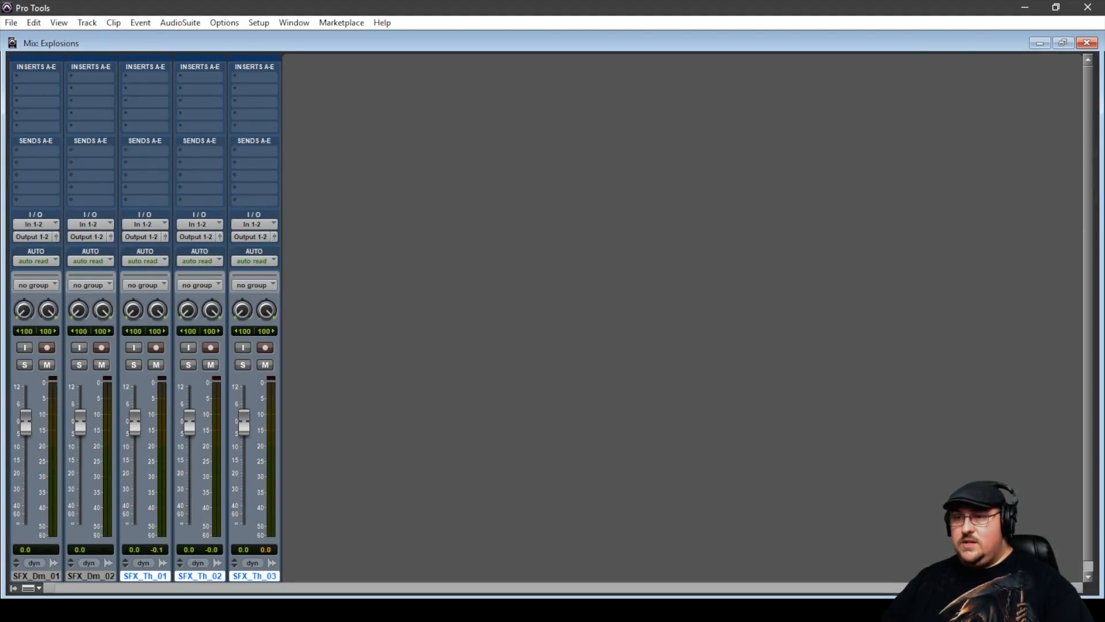
key("ctrl+equal")
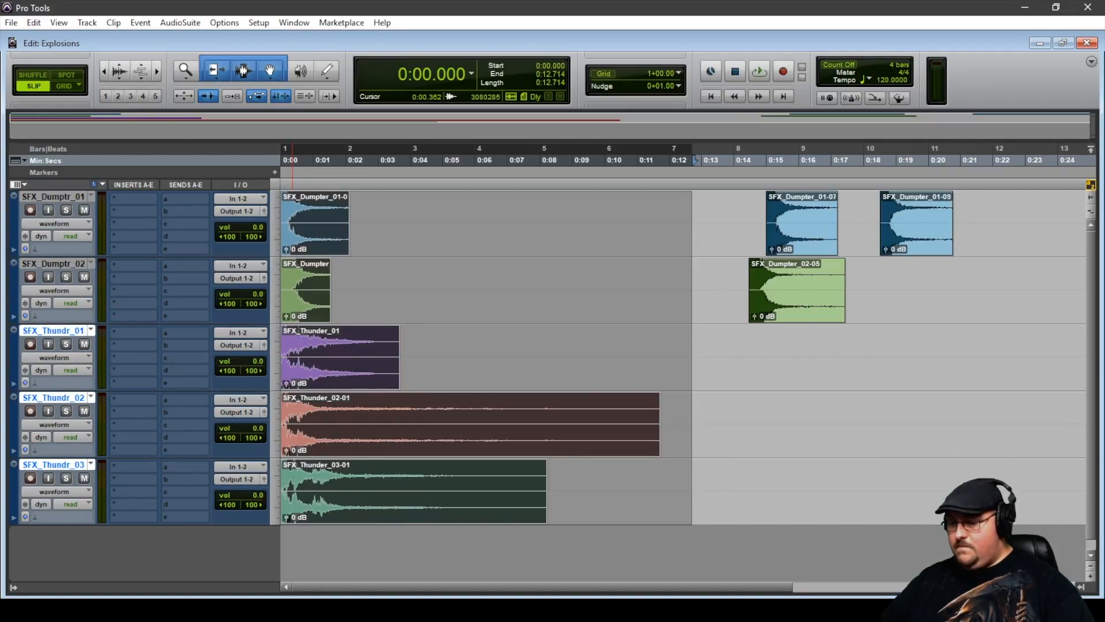
key("ctrl+equal")
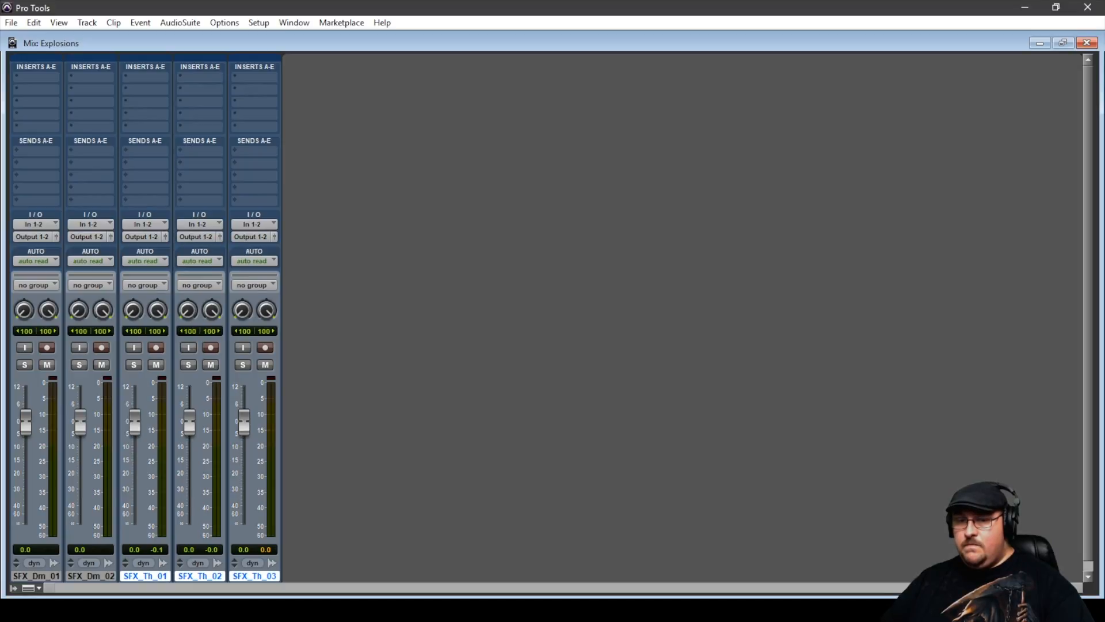
key("space")
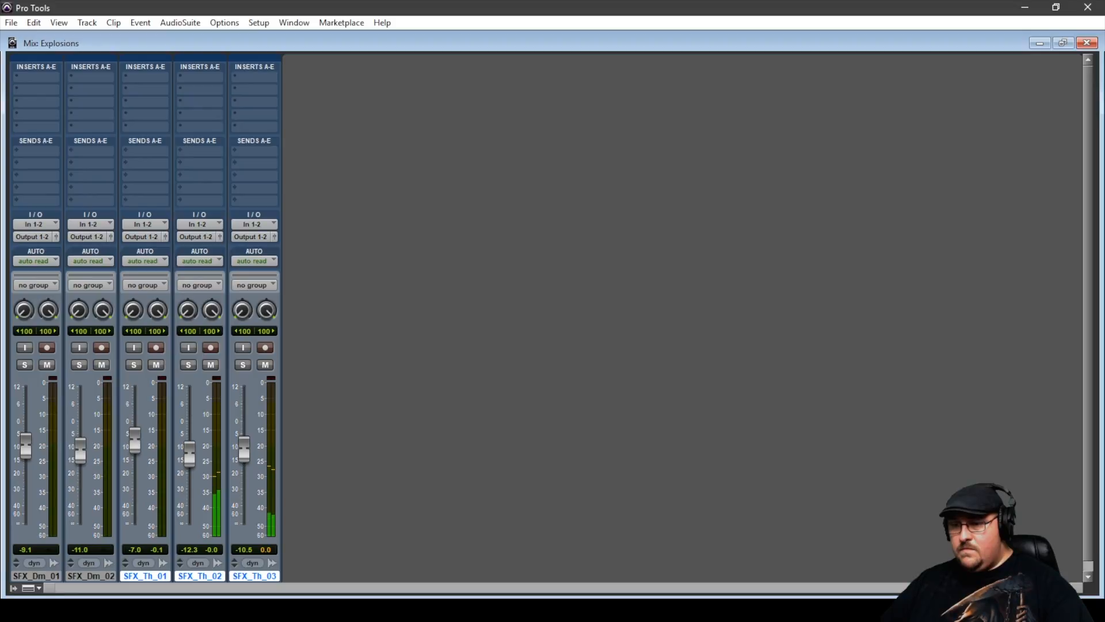
key("ctrl+equal")
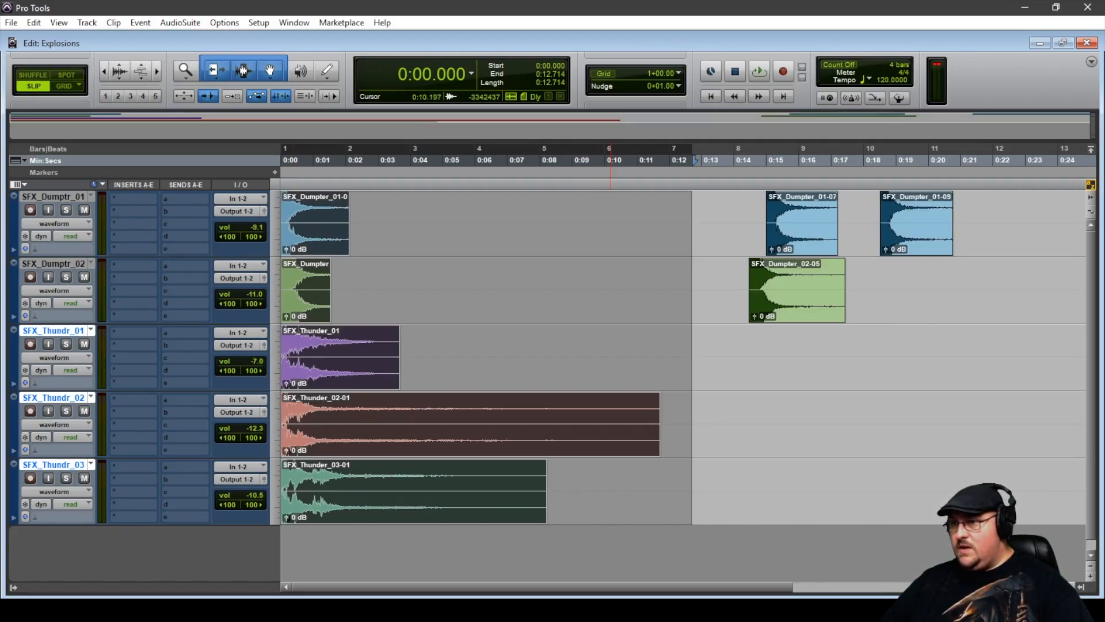
Shorten SFX_Thunder_02-01 to about 4.2 s and SFX_Thunder_03-01 to about 4.3 s, giving the latter a curved fade-out from about 1.1 s.
left_click_drag(660, 424, 416, 424)
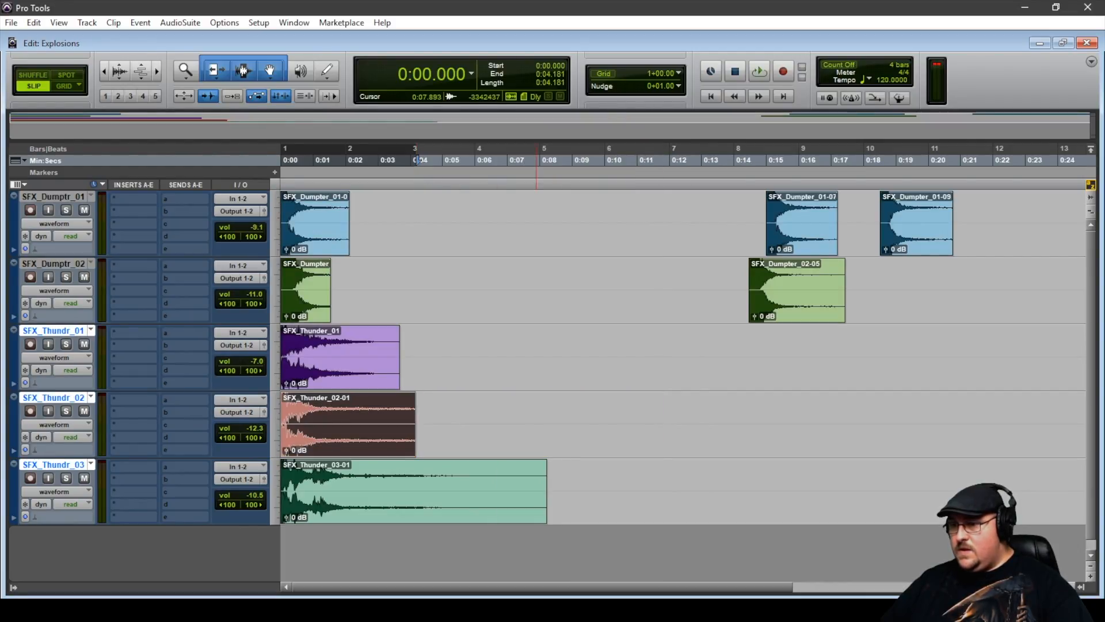
left_click_drag(546, 491, 317, 465)
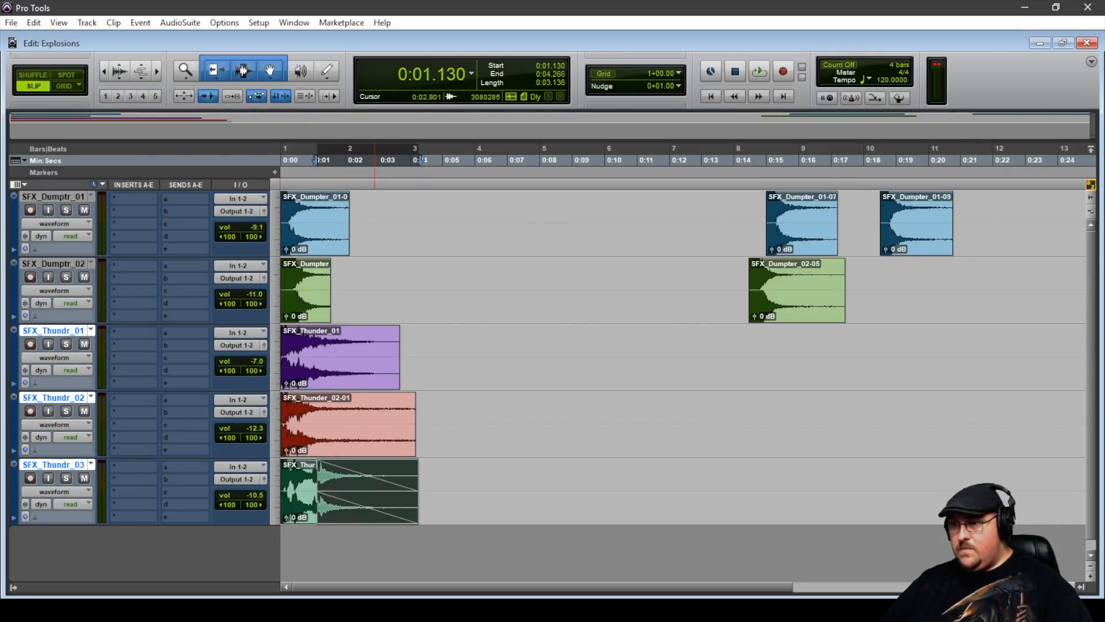
key("ctrl+f")
left_click_drag(561, 224, 491, 236)
key("Return")
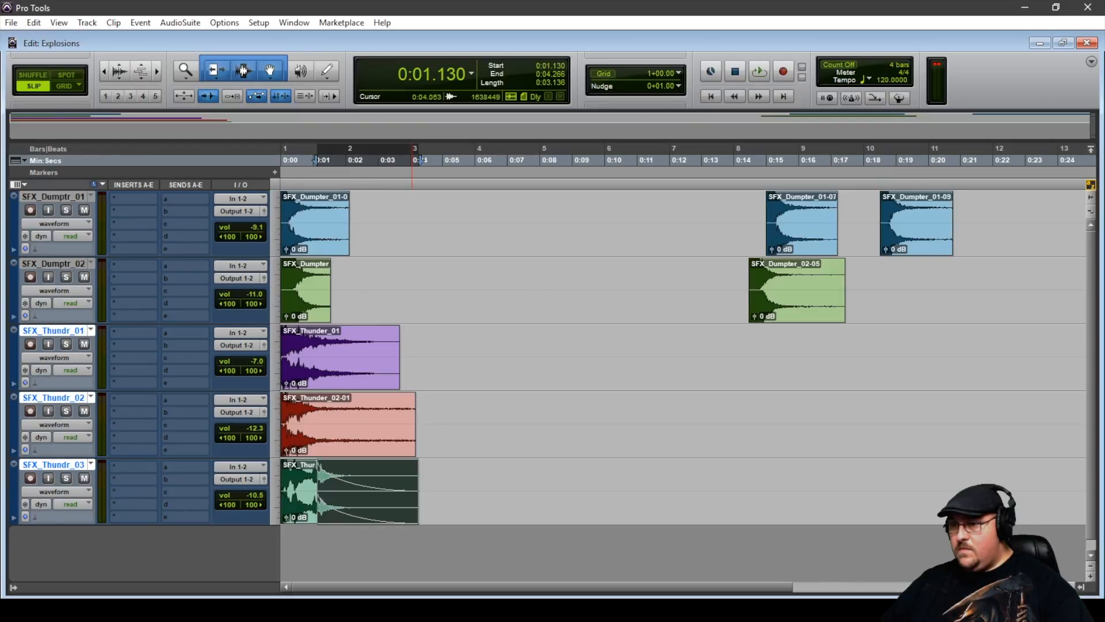
Add curved fade-outs to SFX_Thunder_02-01 from about 0.96 s and to the SFX_Thunder_01 clip from about 0.92 s.
left_click_drag(414, 400, 314, 400)
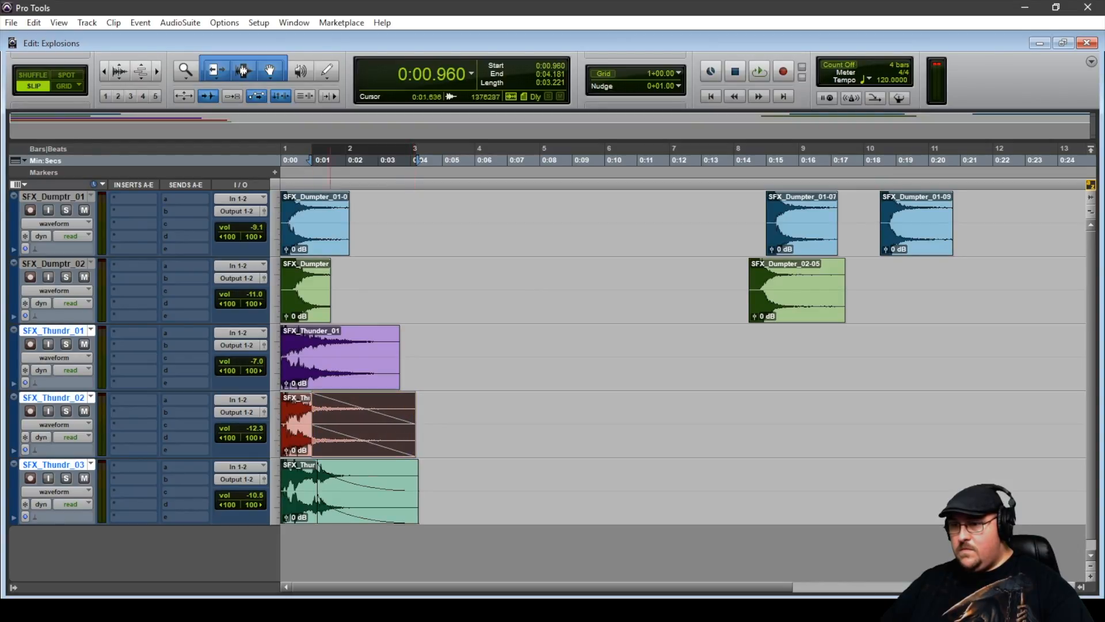
key("ctrl+f")
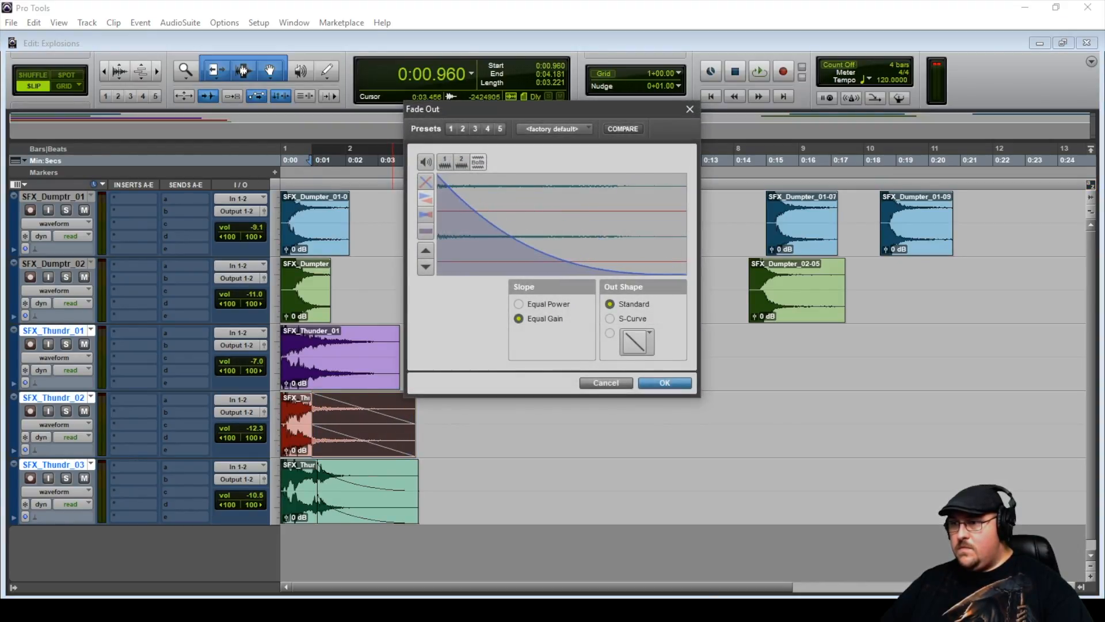
key("Return")
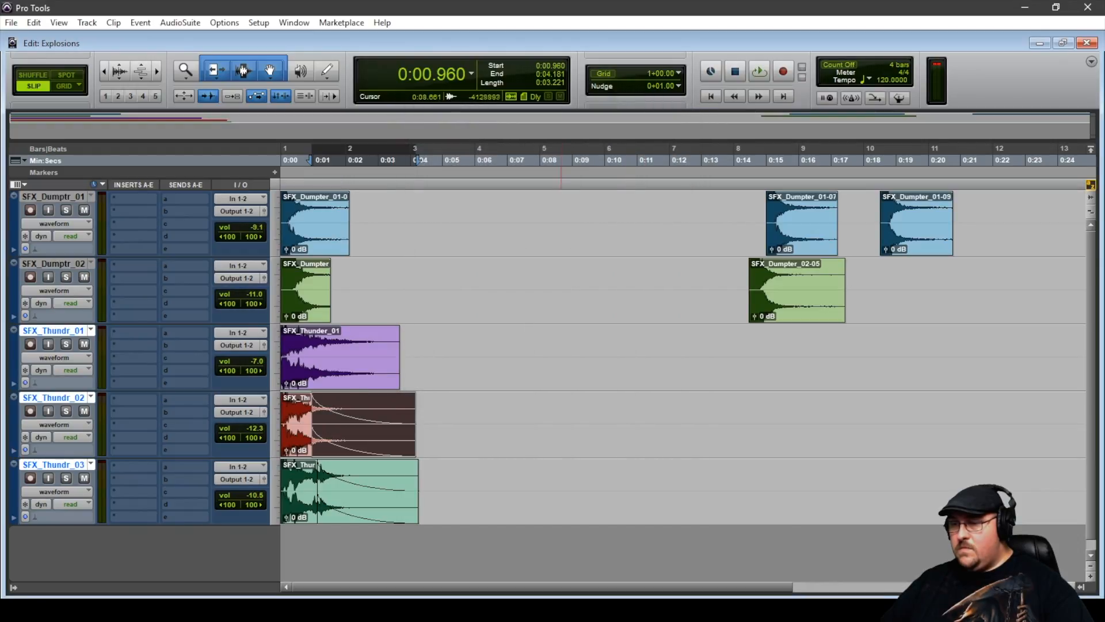
left_click_drag(396, 329, 310, 329)
key("ctrl+f")
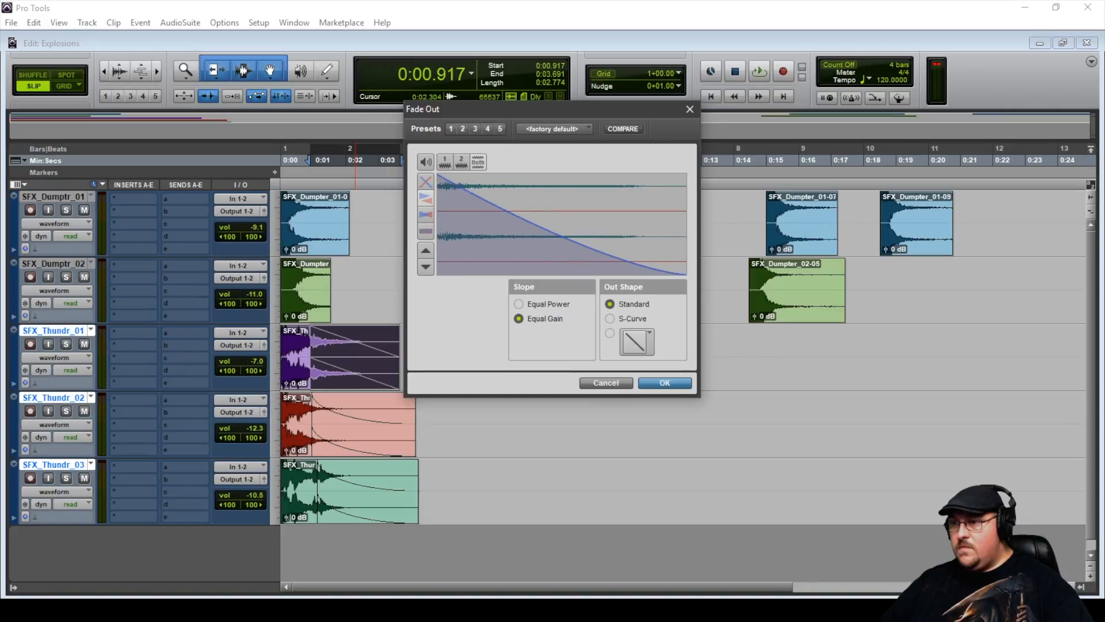
key("Return")
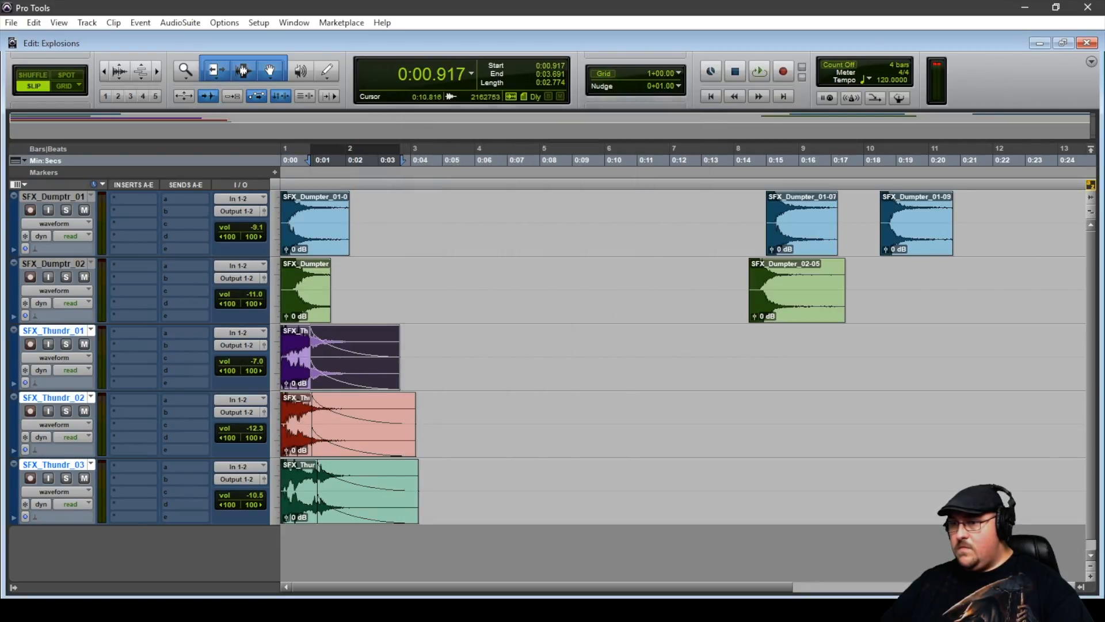
Play the layered explosion from the start to hear the thunder fade-outs.
key("Return")
key("space")
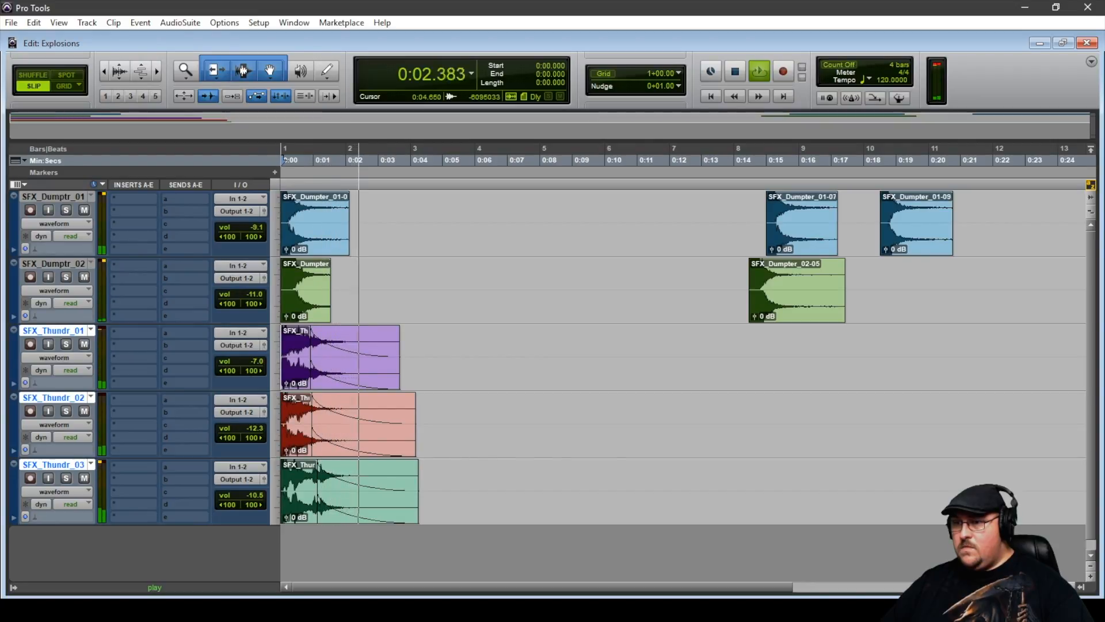
key("space")
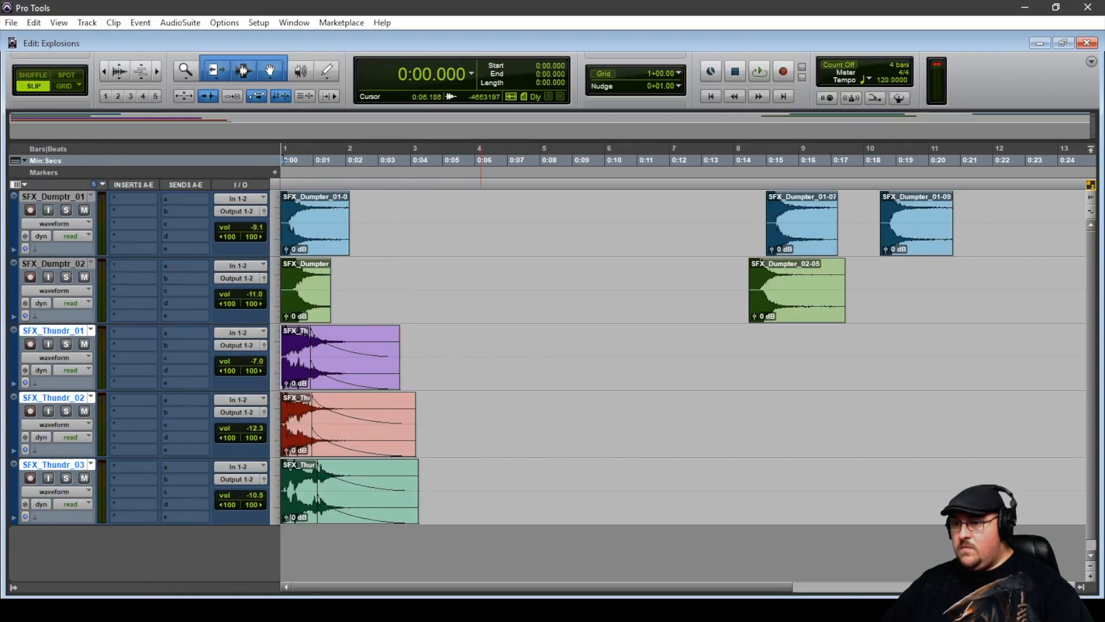
Shift the clip on SFX_Thundr_03 about 0.8 s earlier and audition the layered explosion from the start.
left_click_drag(317, 497, 291, 496)
left_click(285, 160)
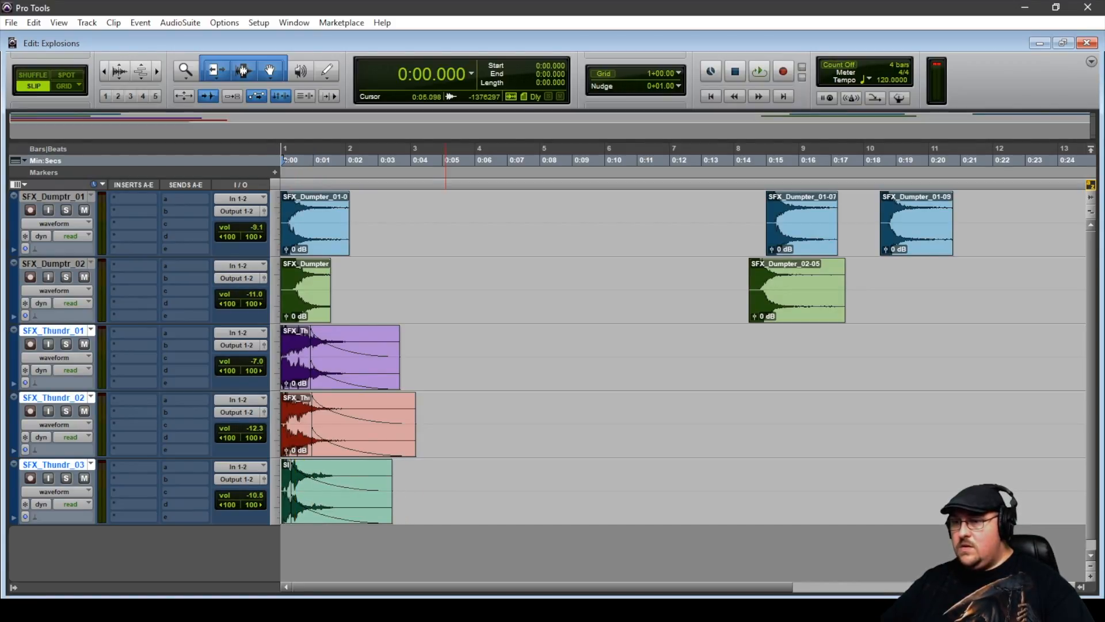
key("space")
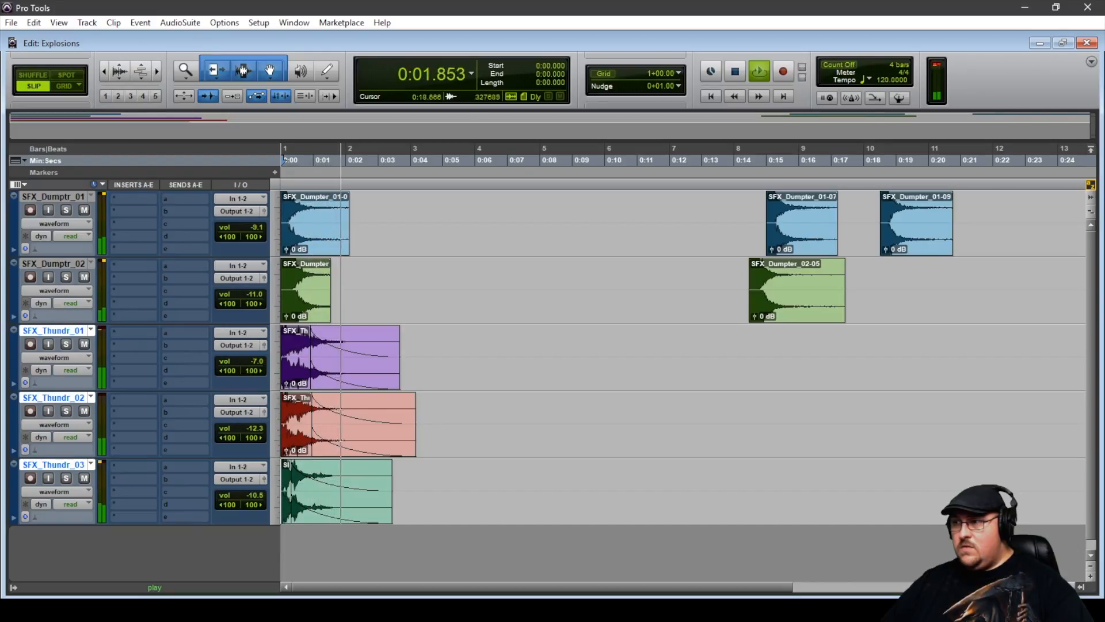
key("space")
key("space")
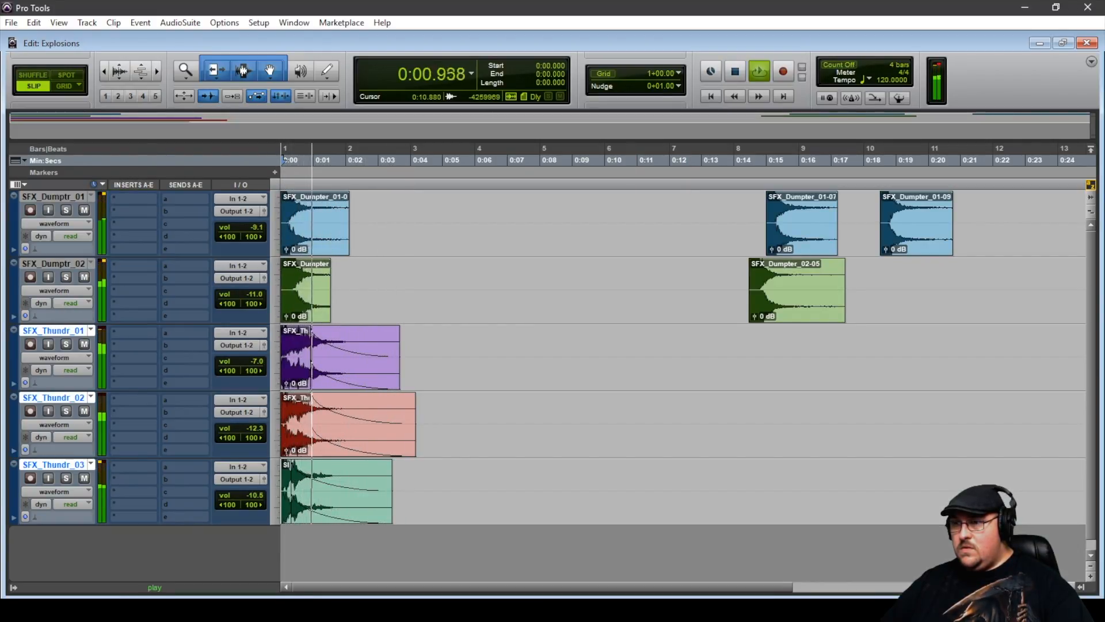
key("space")
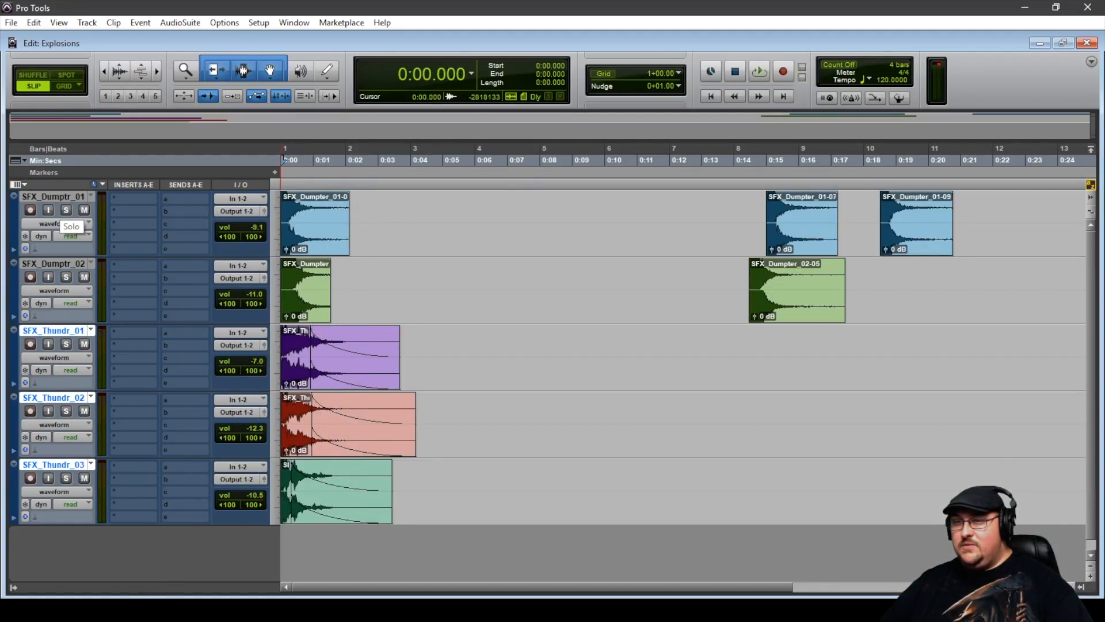
Solo and play SFX_Dumptr_01 and SFX_Dumptr_02 one after the other, leaving SFX_Dumptr_02 soloed.
left_click(66, 210)
key("space")
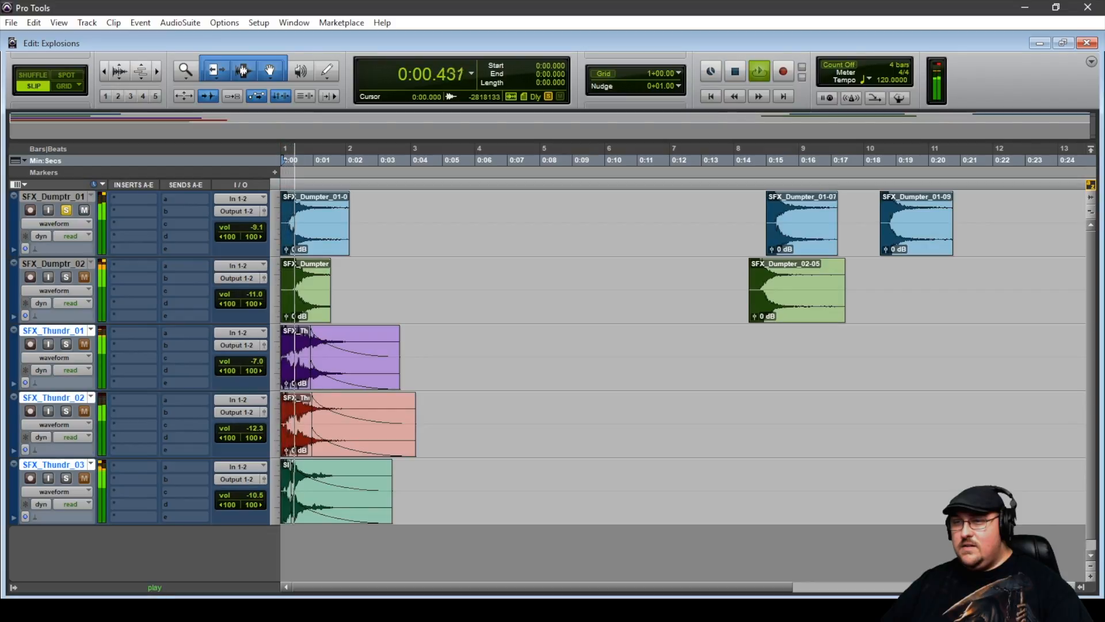
key("space")
left_click(67, 210)
left_click(66, 277)
key("space")
key("space")
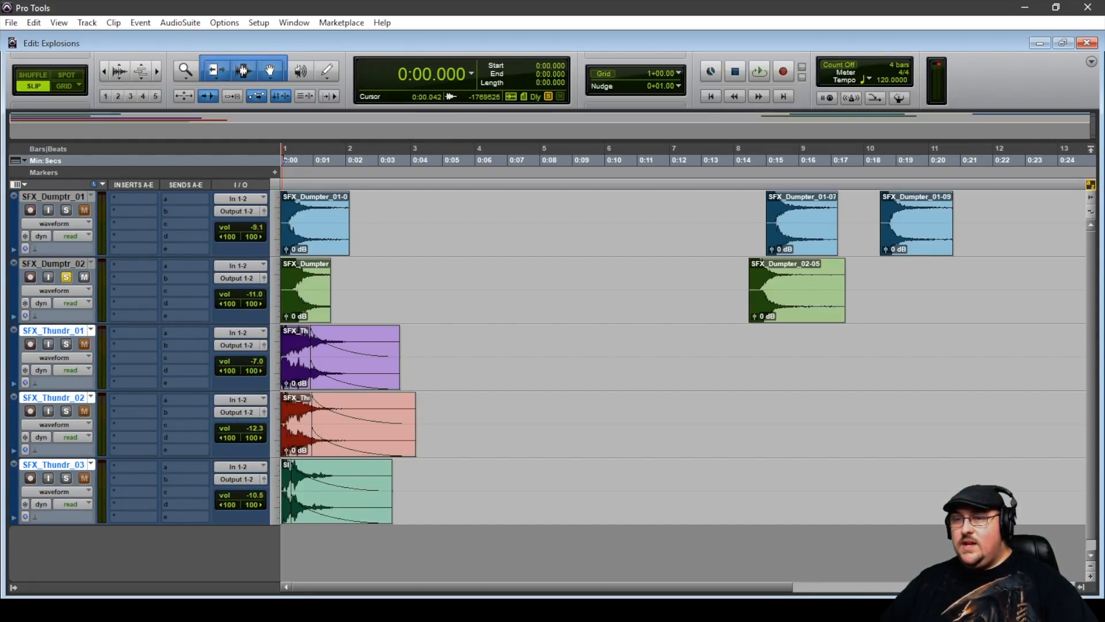
Insert a stereo EQ3 7-Band plug-in on SFX_Dumptr_02 and enable its low-pass filter at 313.2 Hz.
left_click(138, 264)
mouse_move(199, 287)
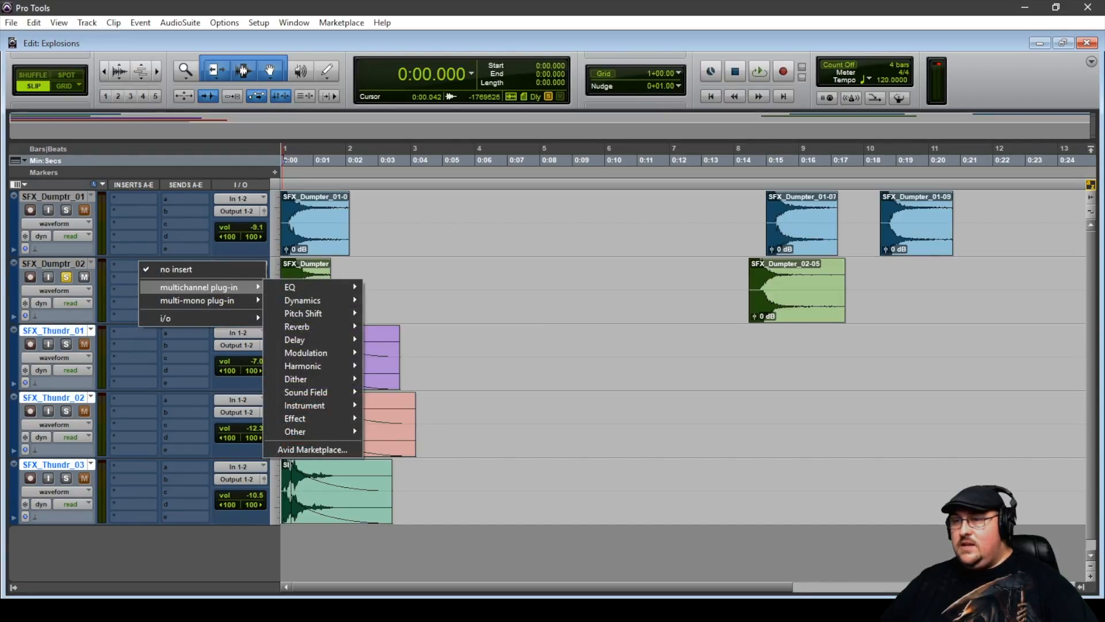
mouse_move(289, 287)
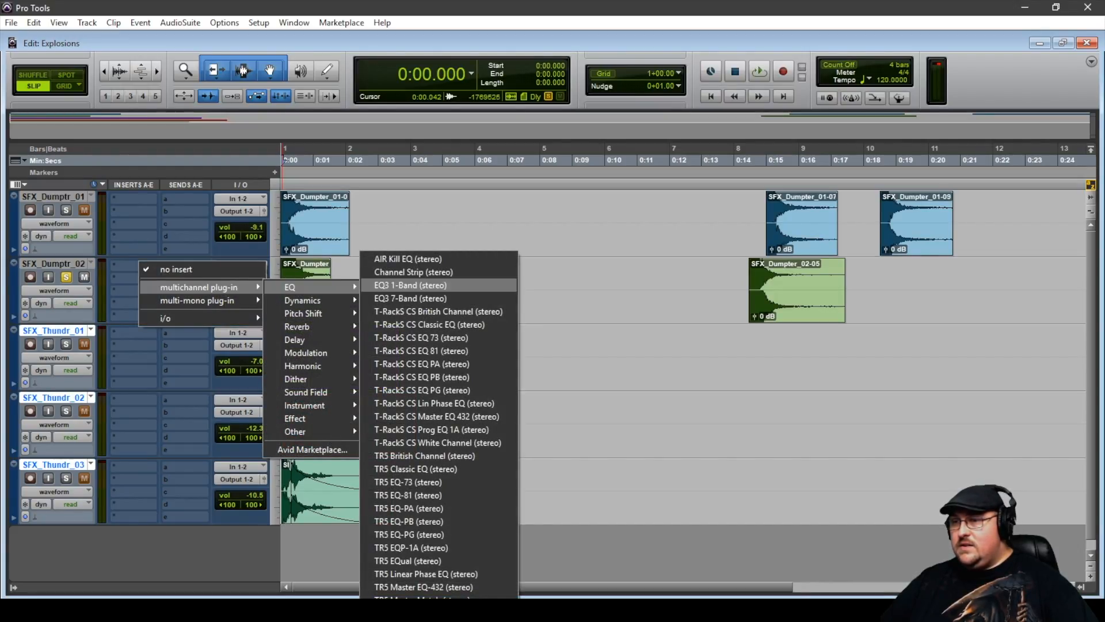
left_click(410, 298)
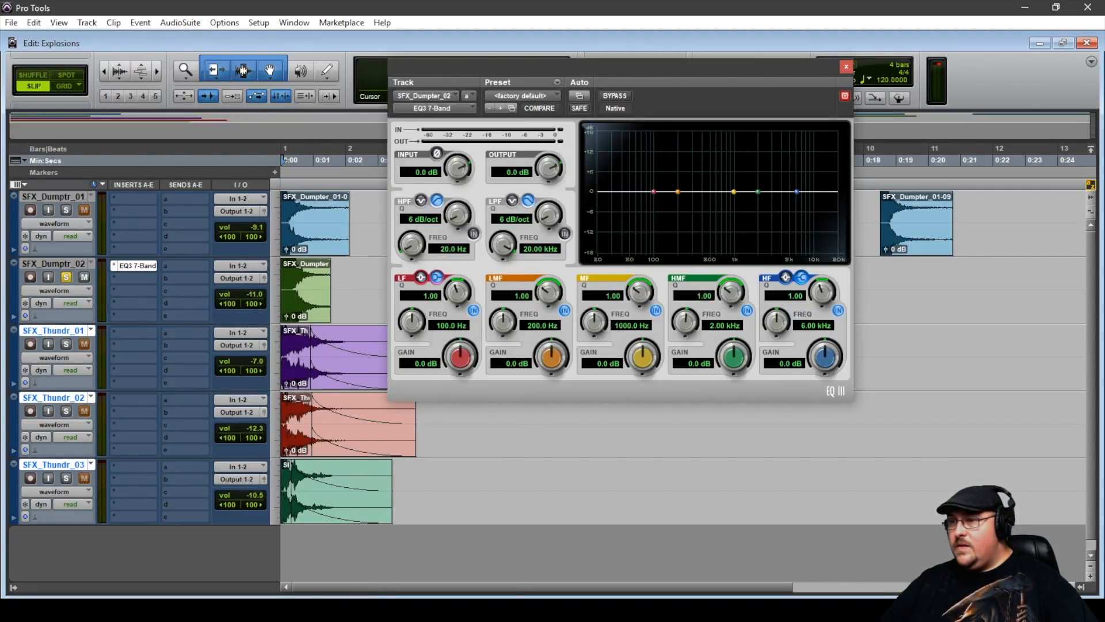
left_click(565, 233)
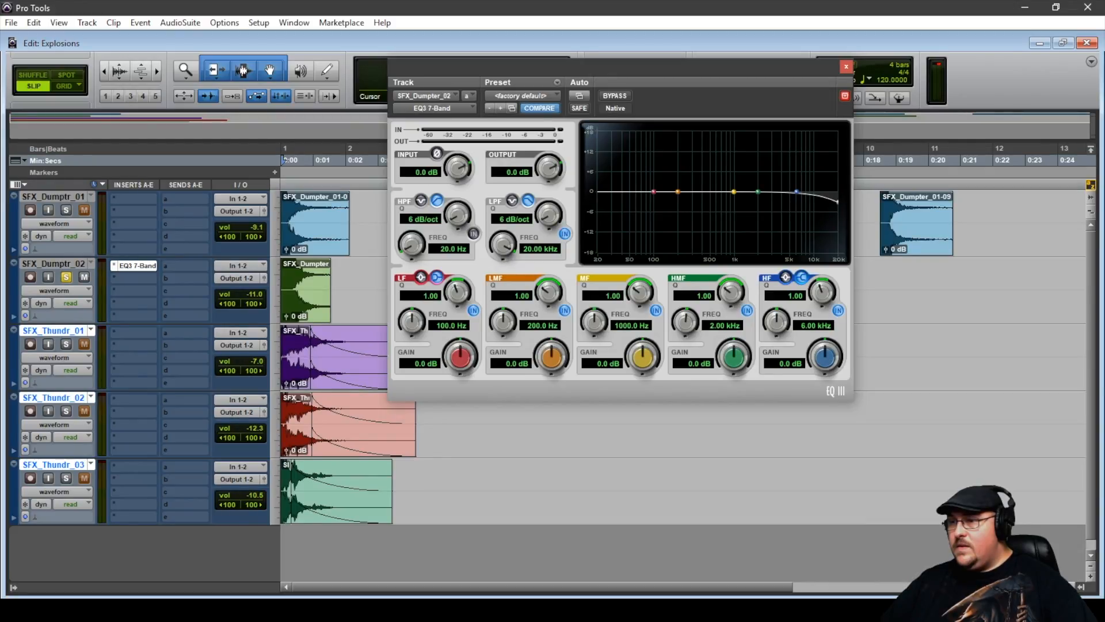
left_click_drag(504, 245, 504, 315)
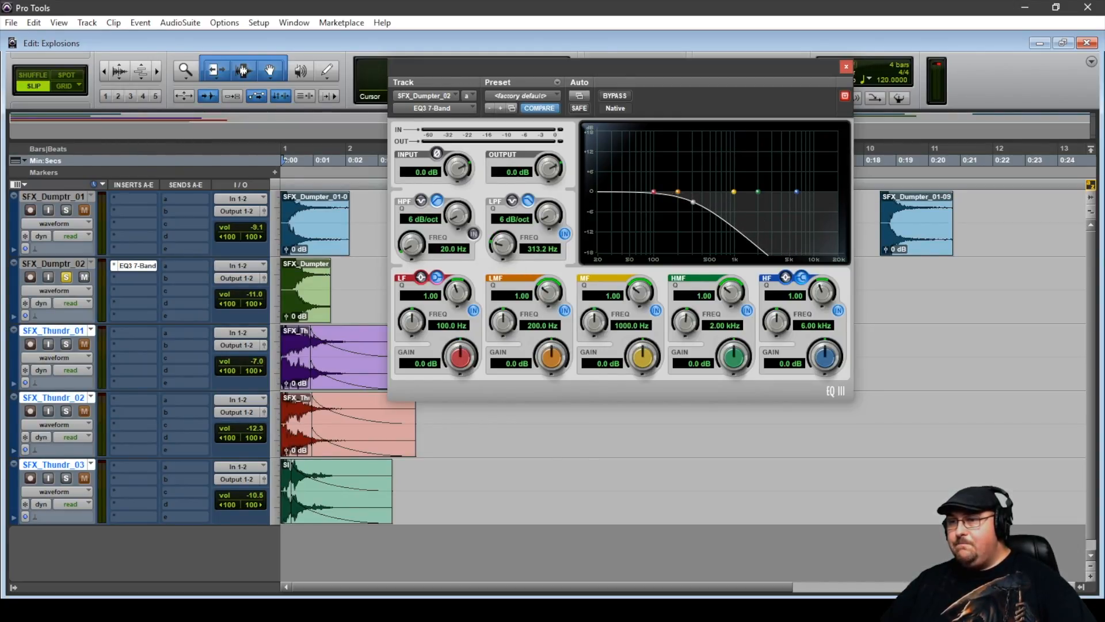
Fine-tune the low-pass cutoff on SFX_Dumptr_02 to 522.4 Hz while auditioning the track, and close the EQ.
key("space")
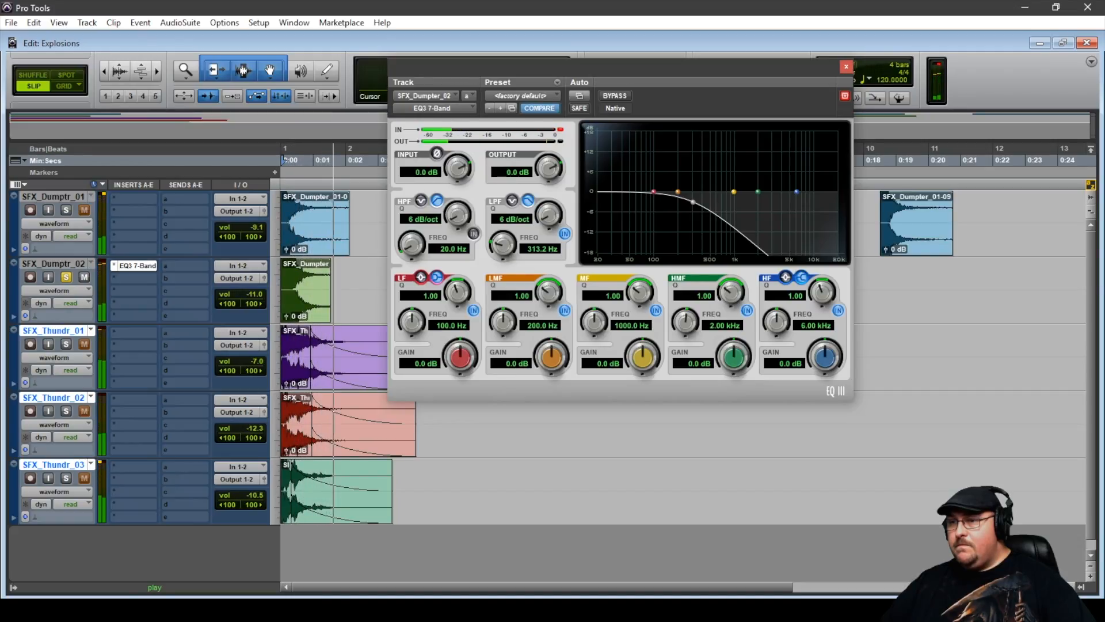
left_click_drag(502, 245, 502, 237)
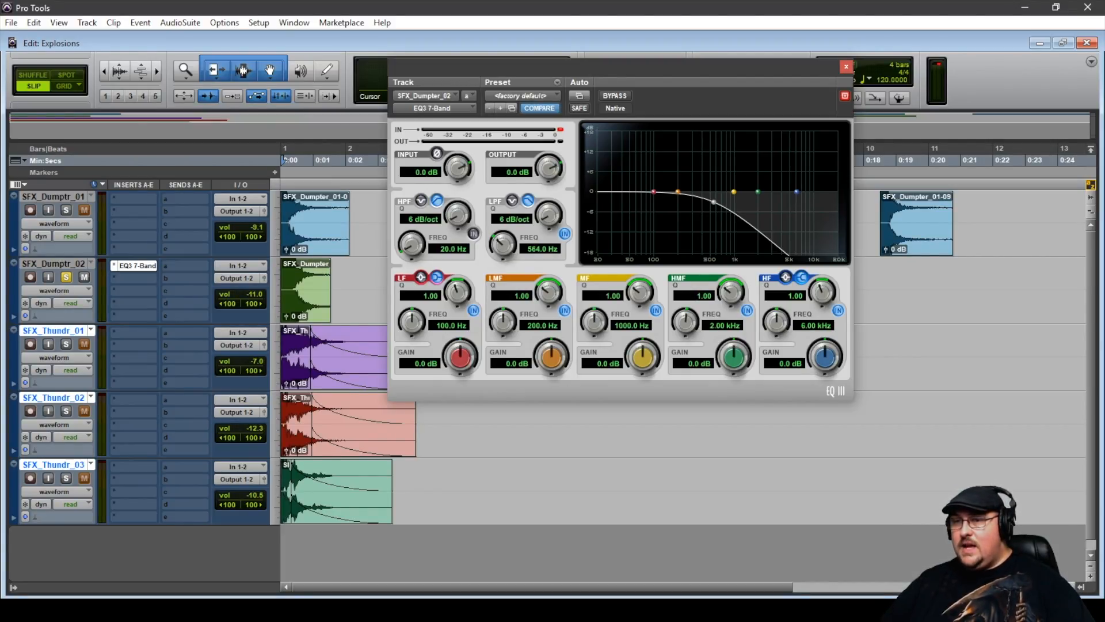
key("space")
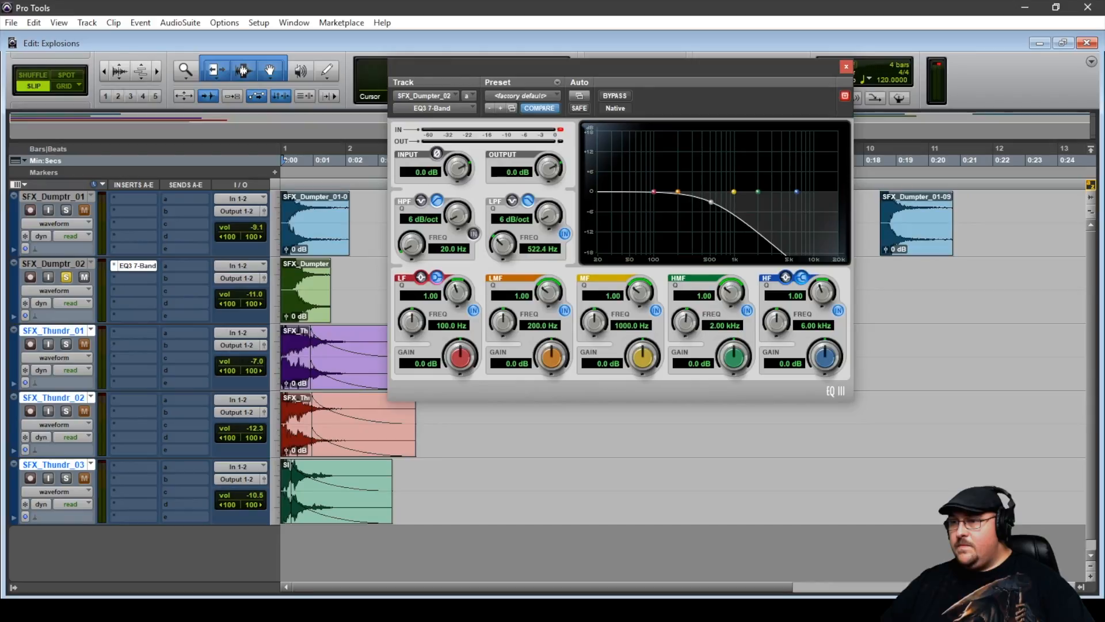
key("space")
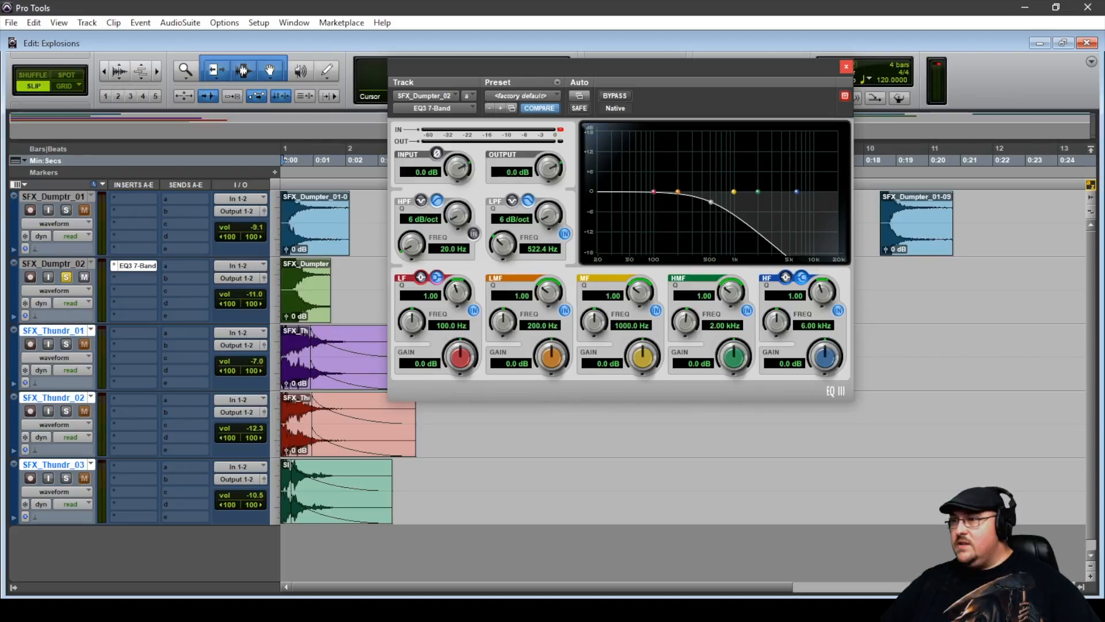
left_click(846, 66)
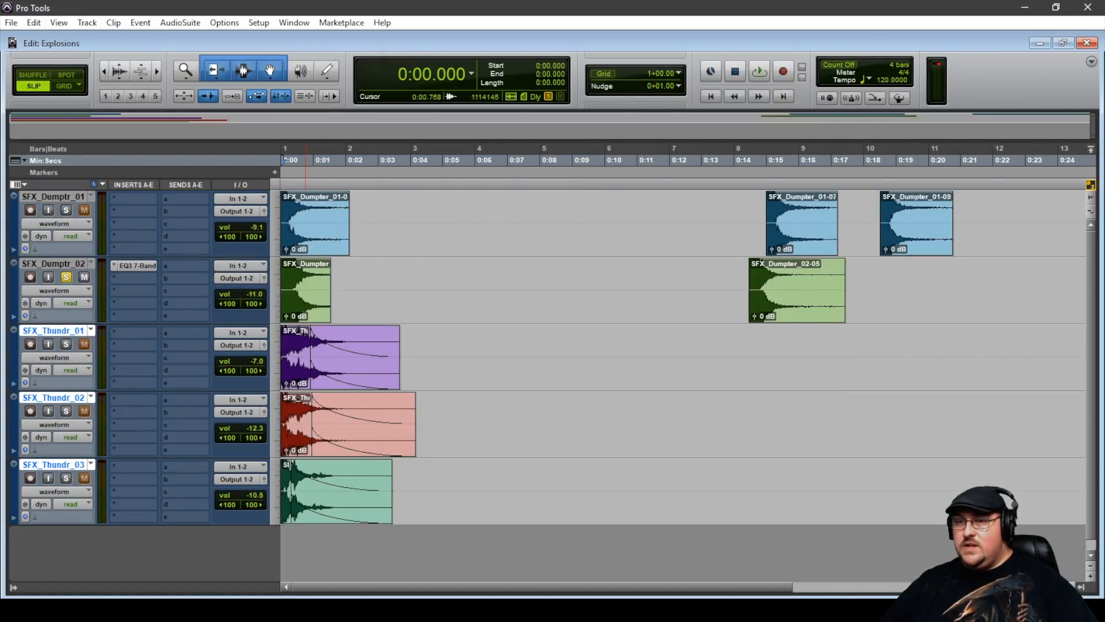
Clear the solo on SFX_Dumptr_02 and play the full explosion mix.
key("alt+shift+s")
key("space")
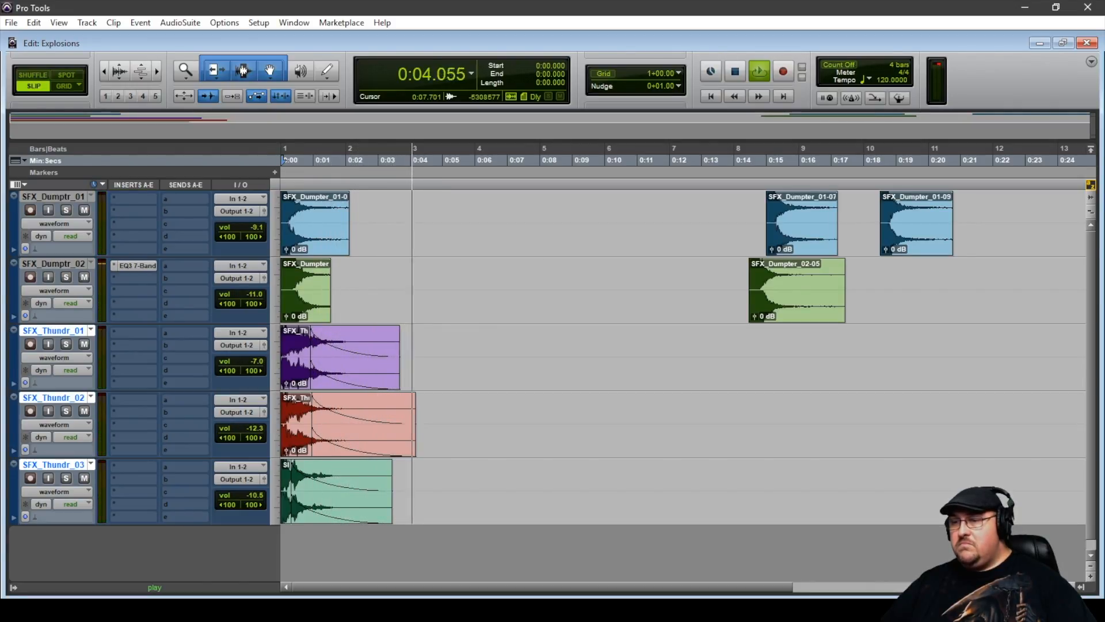
key("space")
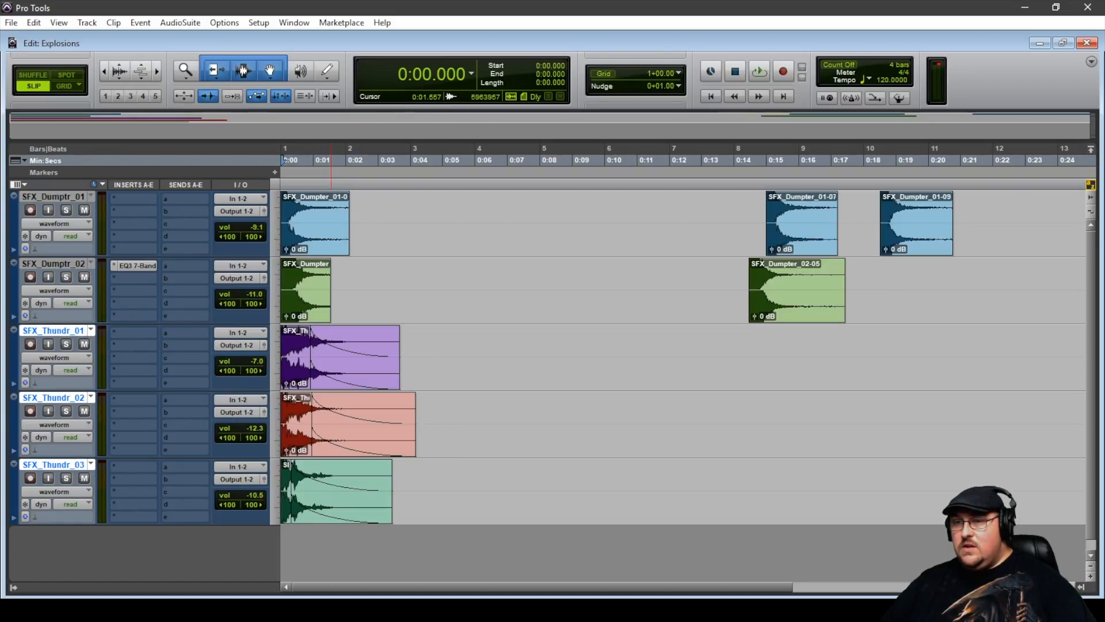
Create one stereo Master Fader track below SFX_Thundr_03.
left_click(331, 553)
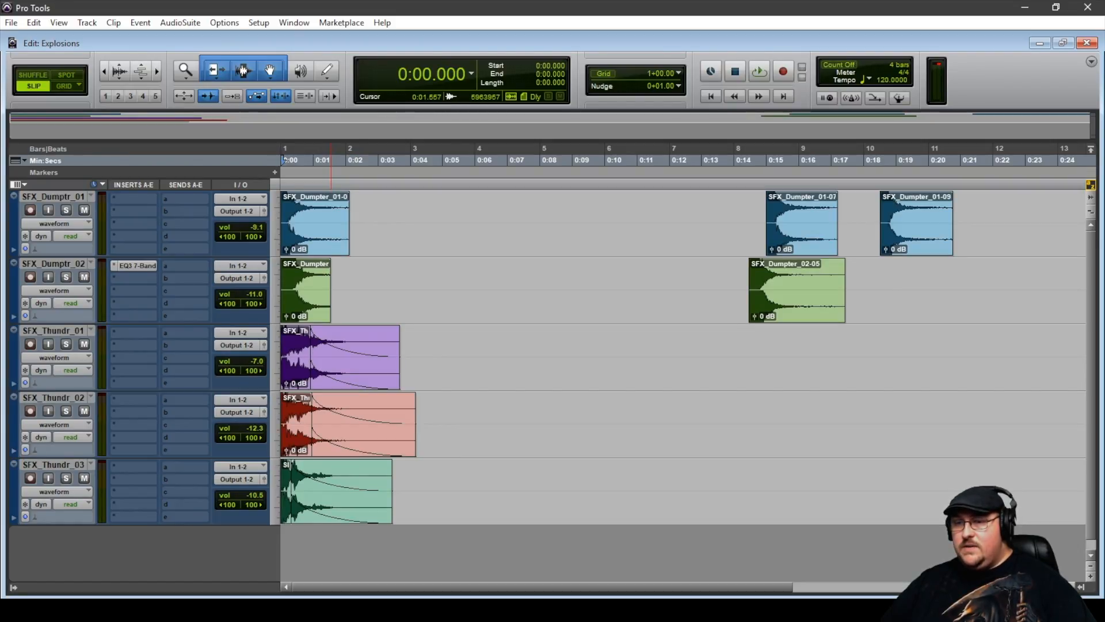
left_click(53, 464)
left_click(87, 22)
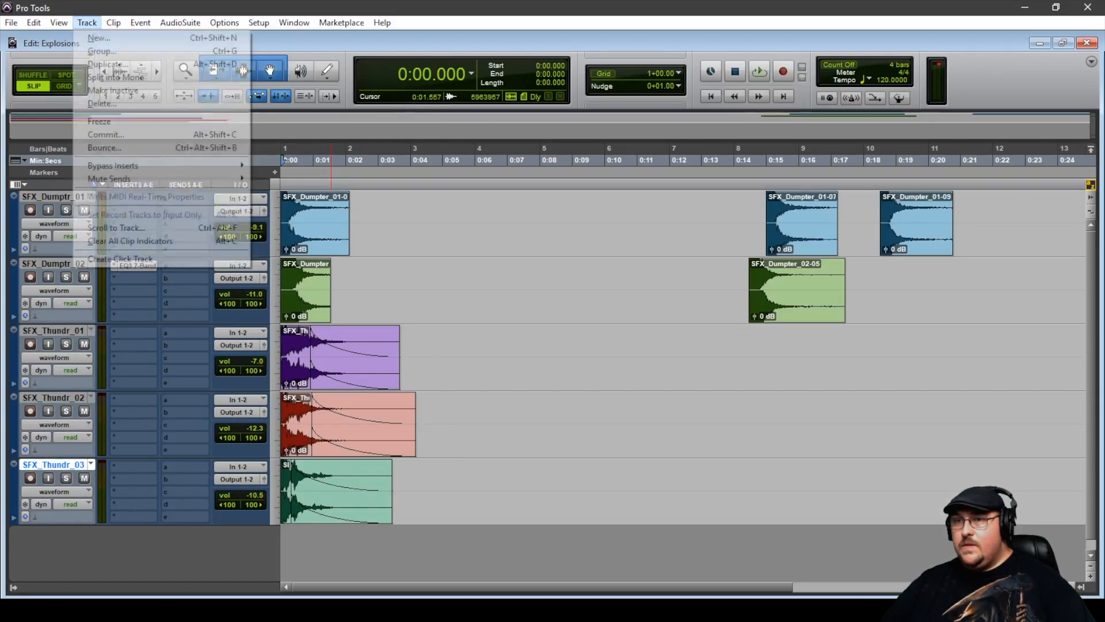
left_click(99, 38)
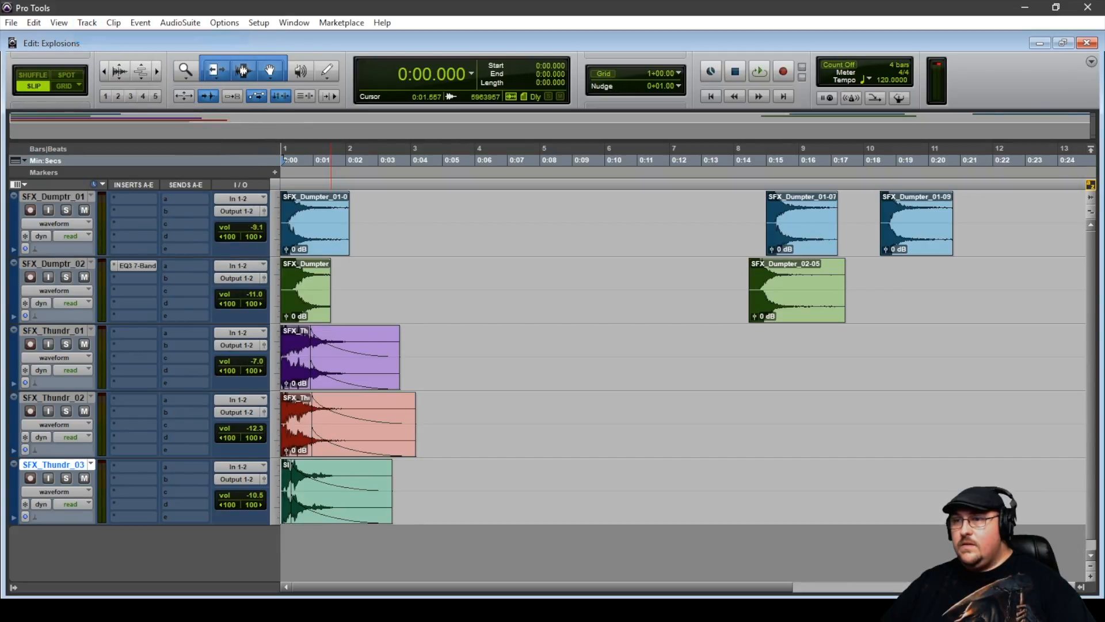
left_click(477, 210)
left_click(517, 227)
left_click(561, 210)
left_click(608, 240)
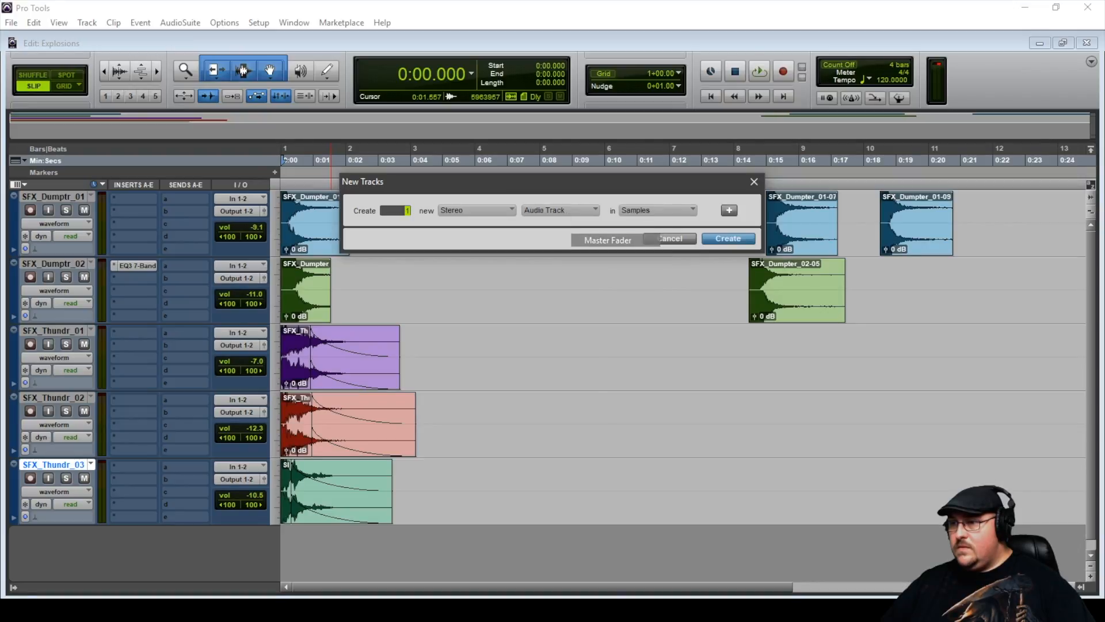
key("Return")
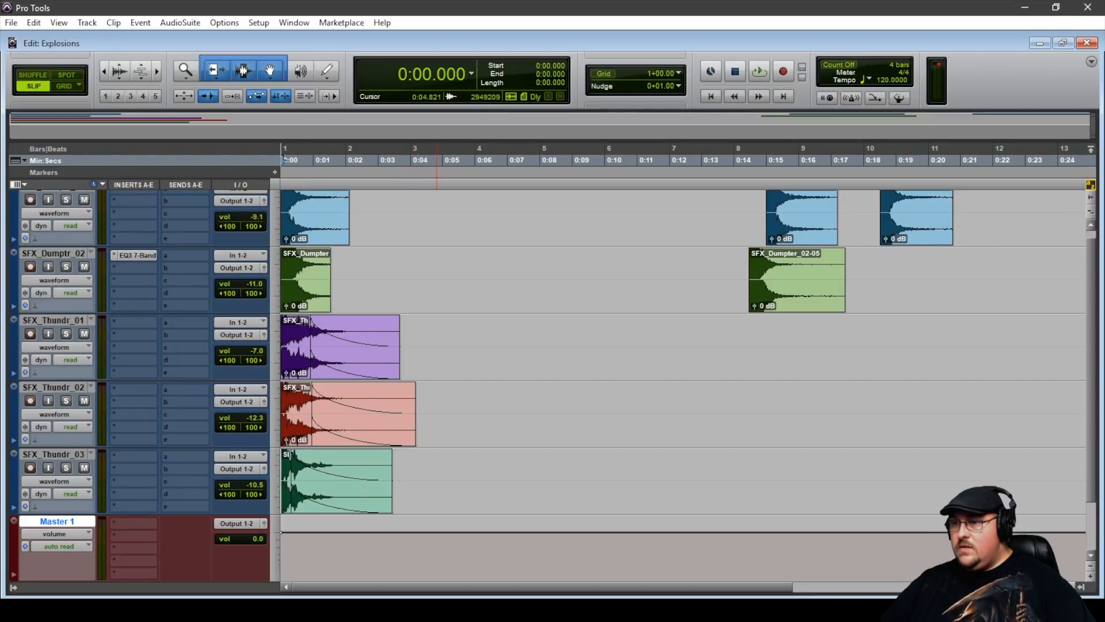
Clear the master peak indicator and, while playing the first 4.8 s, lower the SFX_Dumptr_01, SFX_Thundr_02 and SFX_Thundr_03 faders to -12.1, -14.0 and -15.0 dB.
left_click_drag(437, 279, 281, 279)
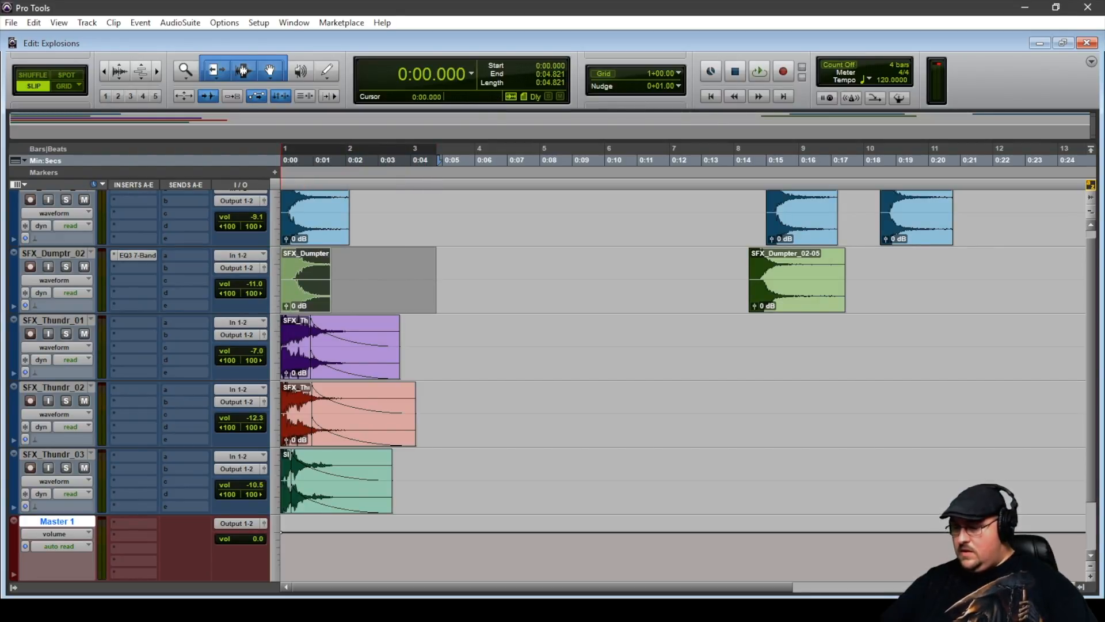
key("ctrl+equal")
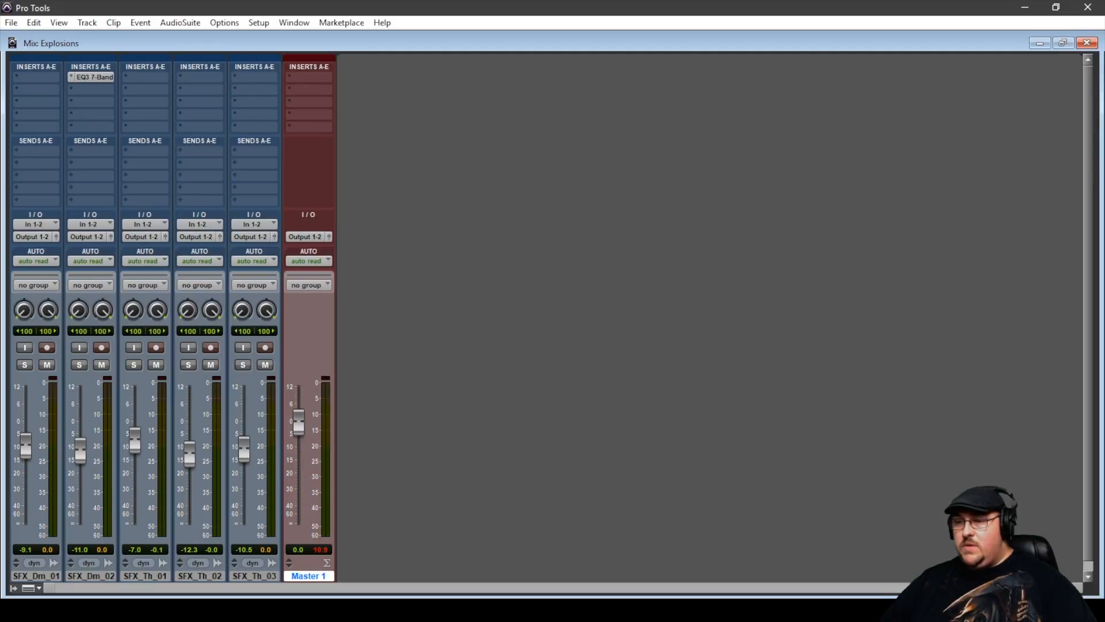
left_click(321, 549)
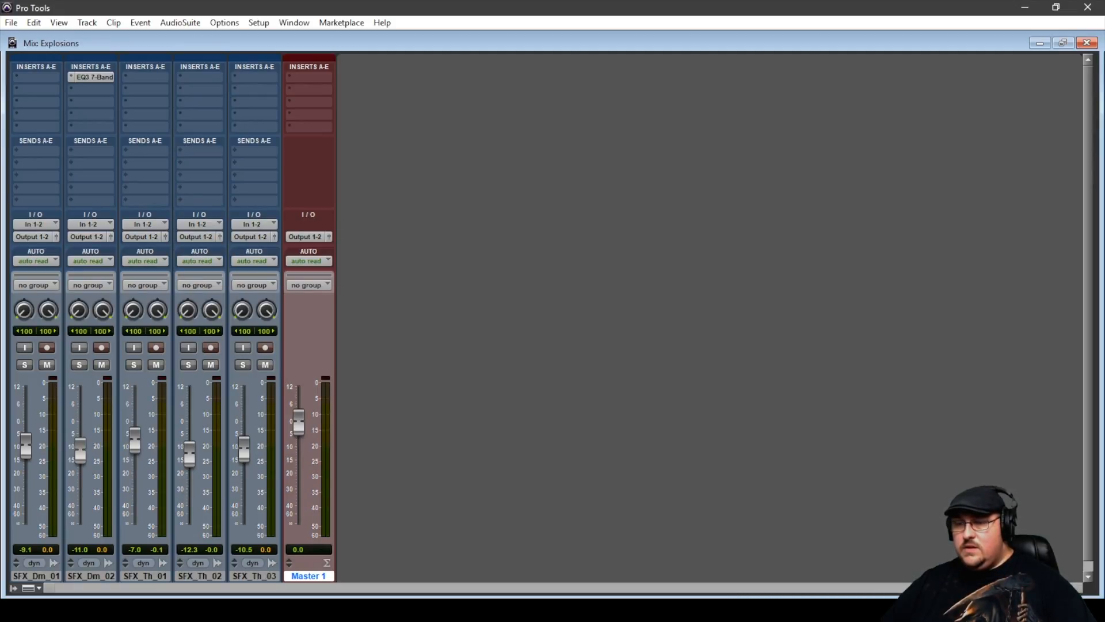
key("space")
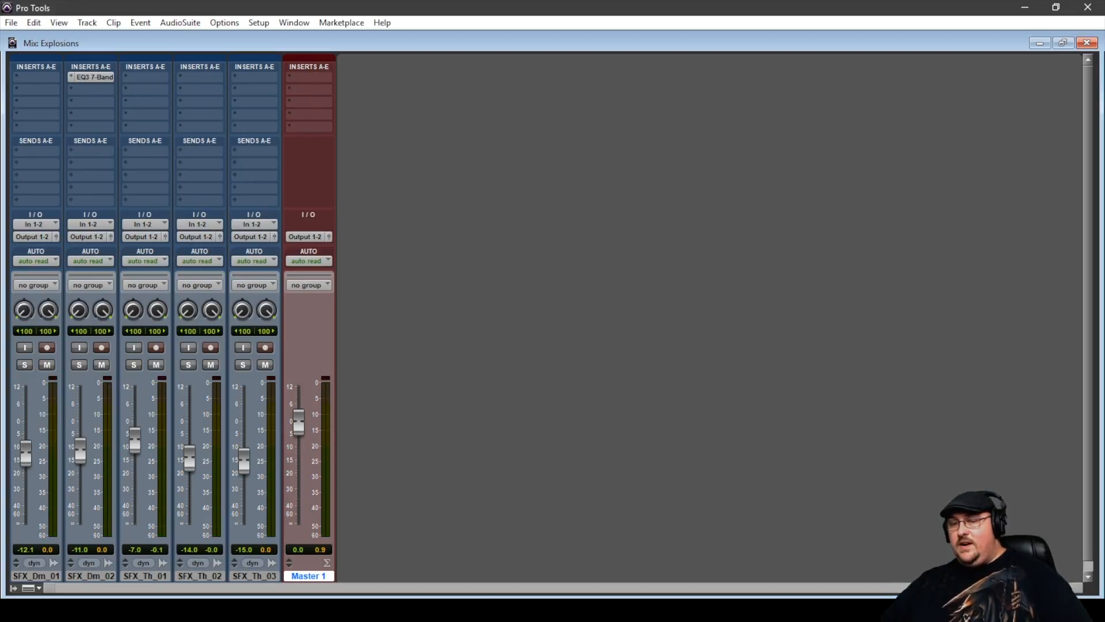
key("ctrl+equal")
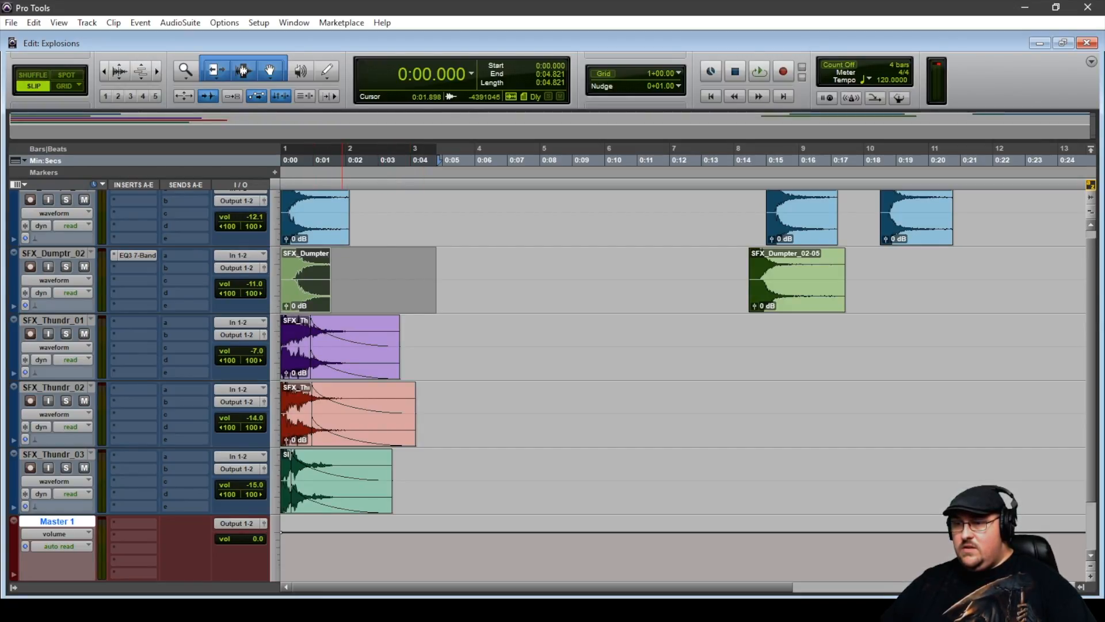
Shift the tail clips on SFX_Thundr_02 and SFX_Thundr_01 slightly earlier and play the first 5.2 s of the mix.
left_click_drag(309, 423, 303, 423)
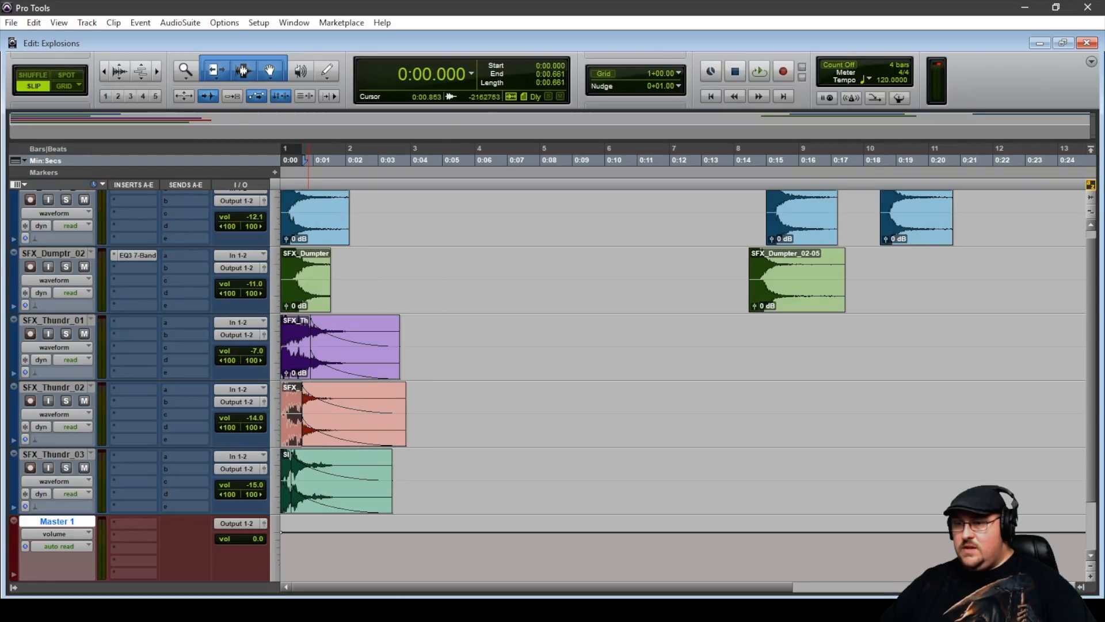
left_click_drag(310, 356, 303, 356)
left_click_drag(450, 404, 281, 404)
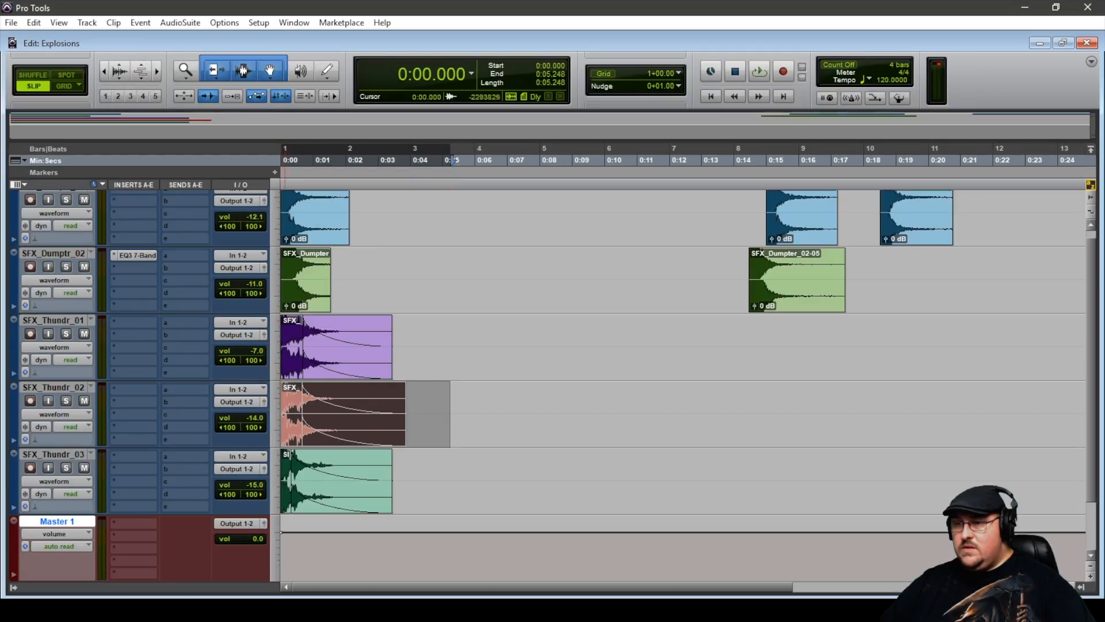
key("space")
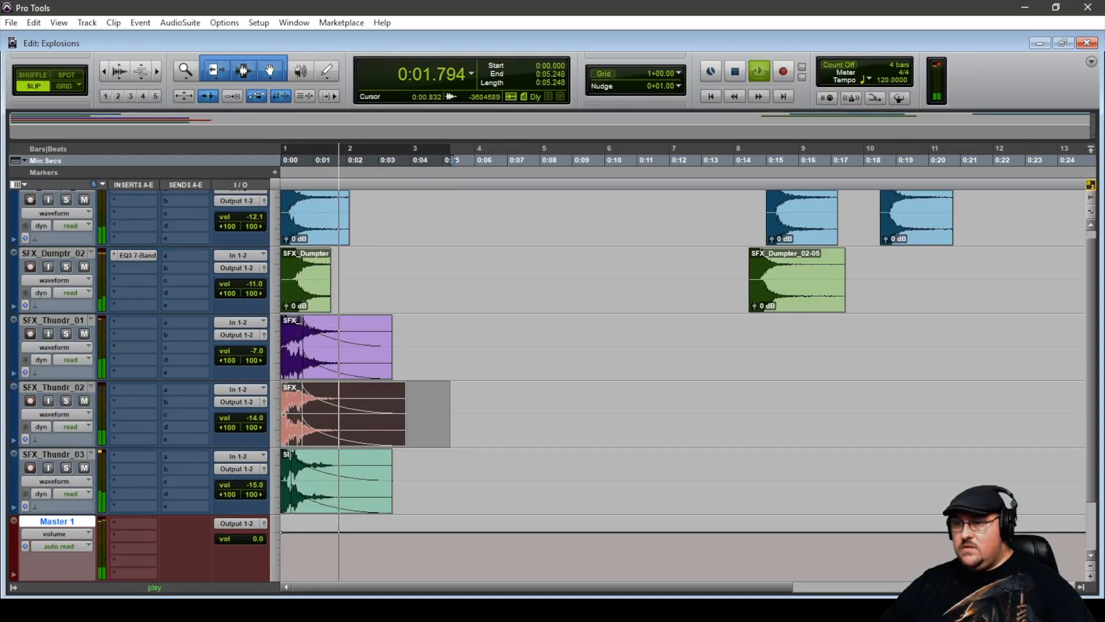
key("space")
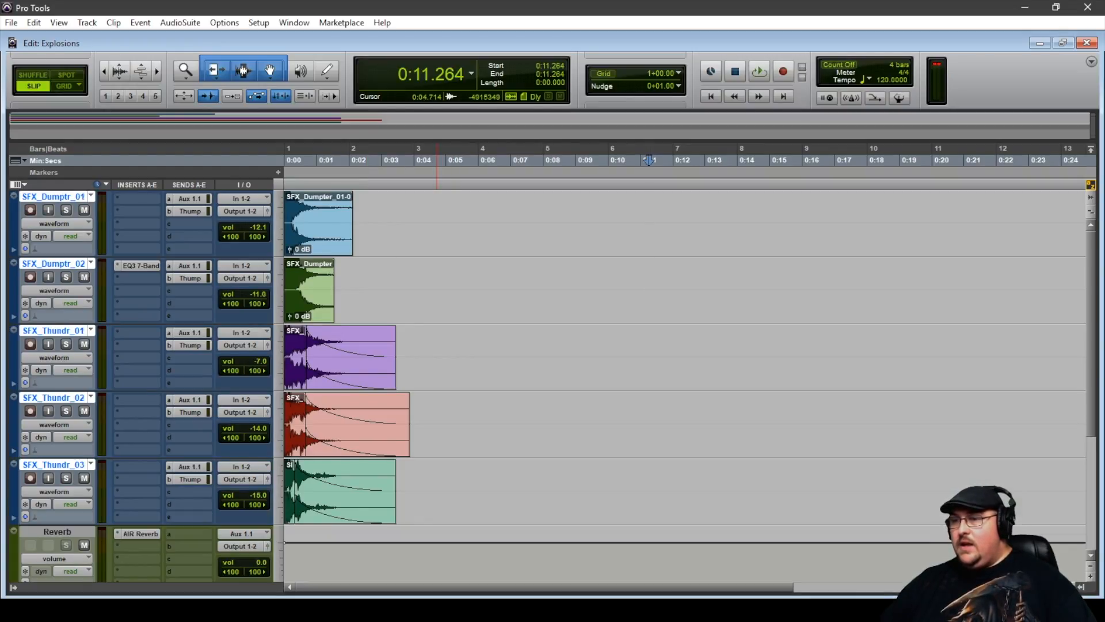
Inspect the AIR Reverb settings and preset list on the Reverb track, keeping 01 Basic Small, and close the plug-in.
scroll(576, 357, "down", 3)
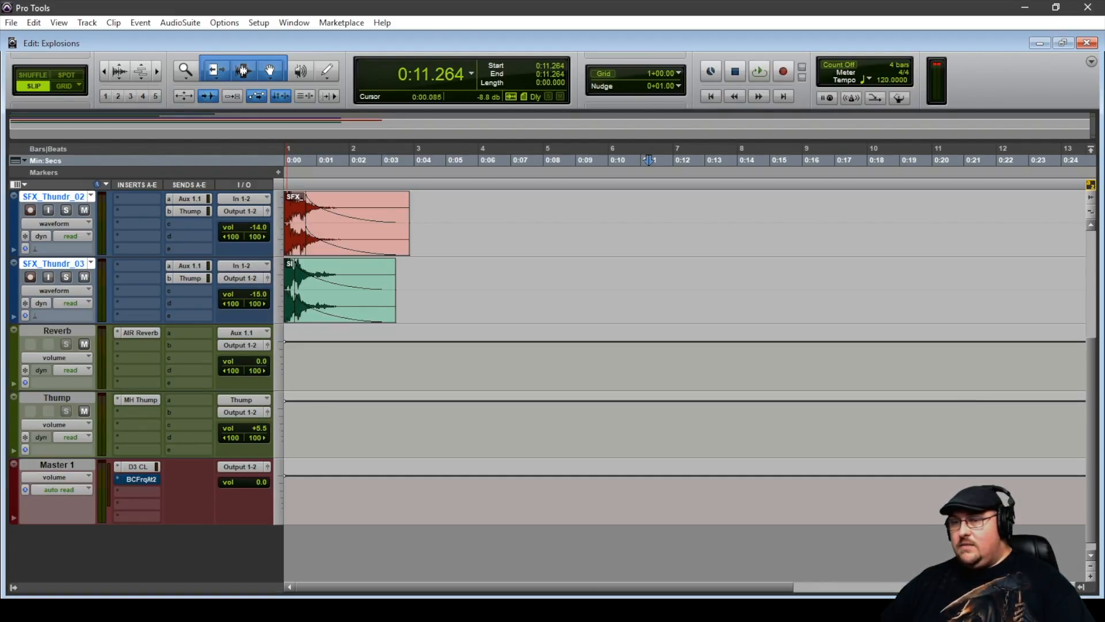
left_click(141, 333)
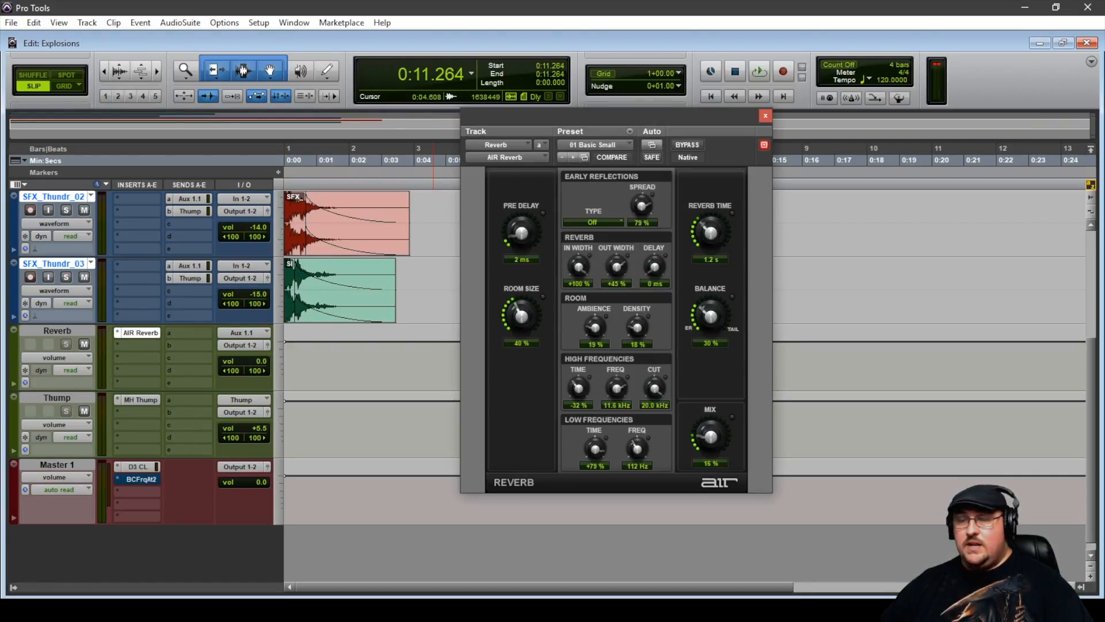
left_click(623, 145)
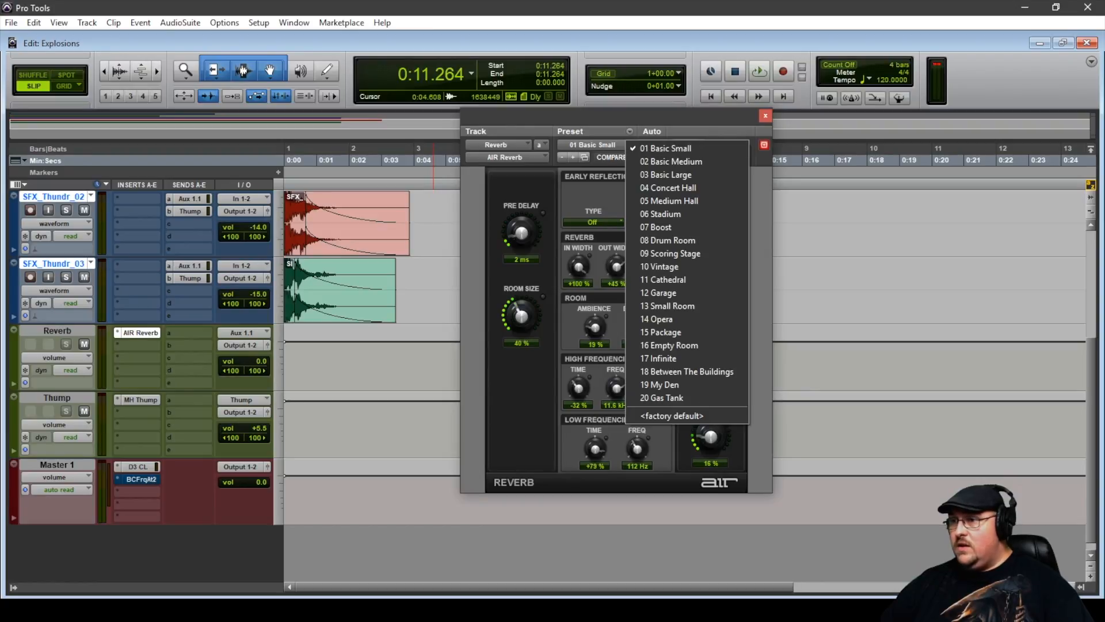
left_click(602, 144)
key("Escape")
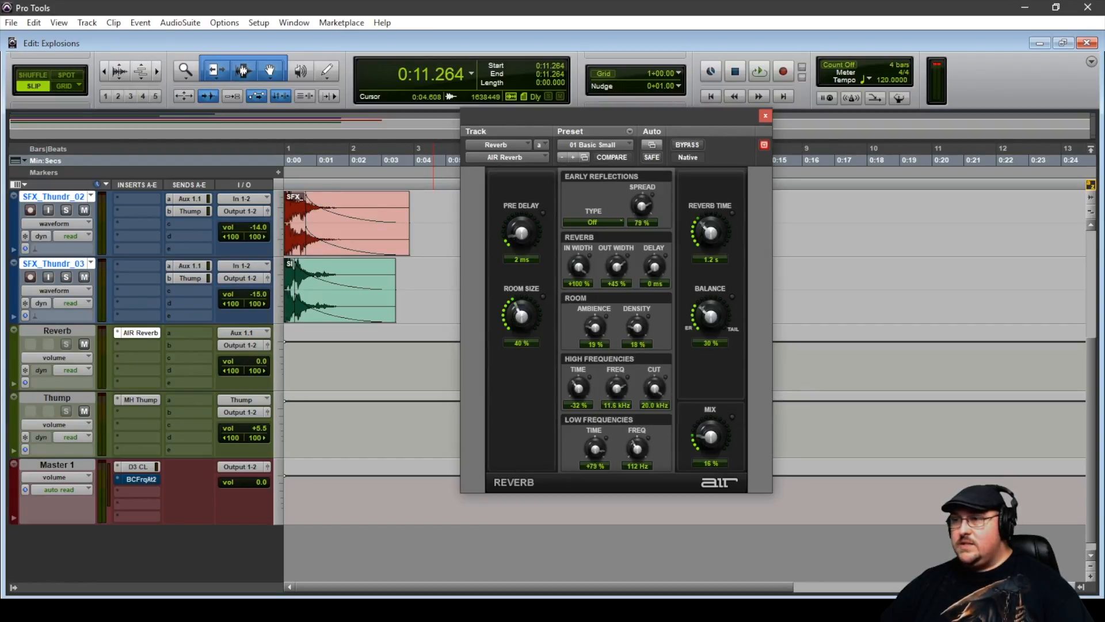
left_click(765, 115)
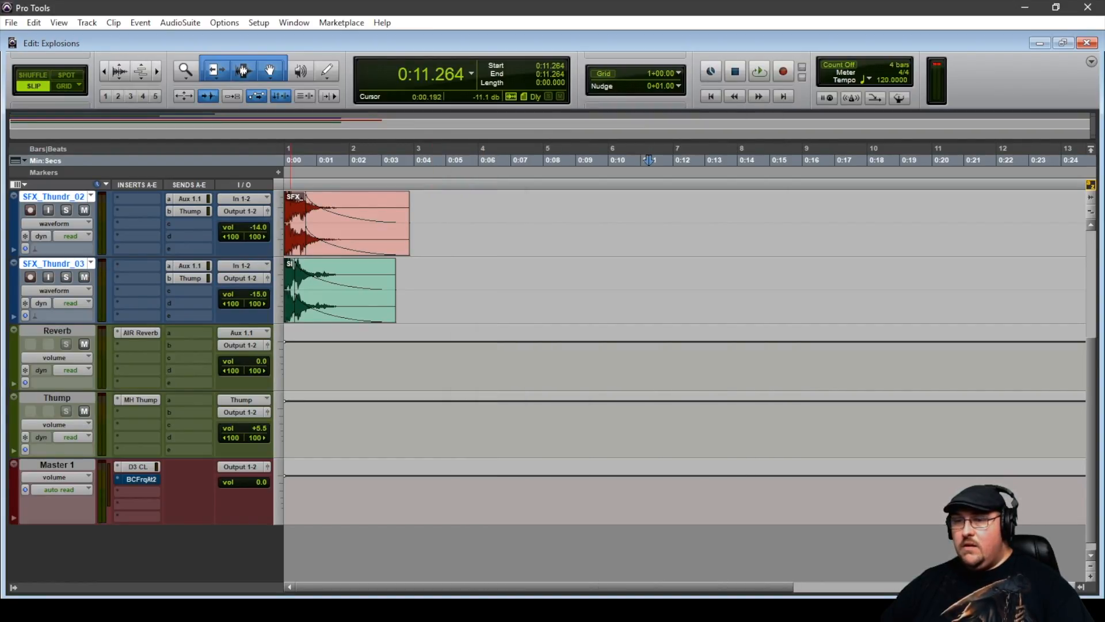
Open the MH Thump plug-in on the Thump track and play the explosion to examine its subharmonic response.
left_click(141, 400)
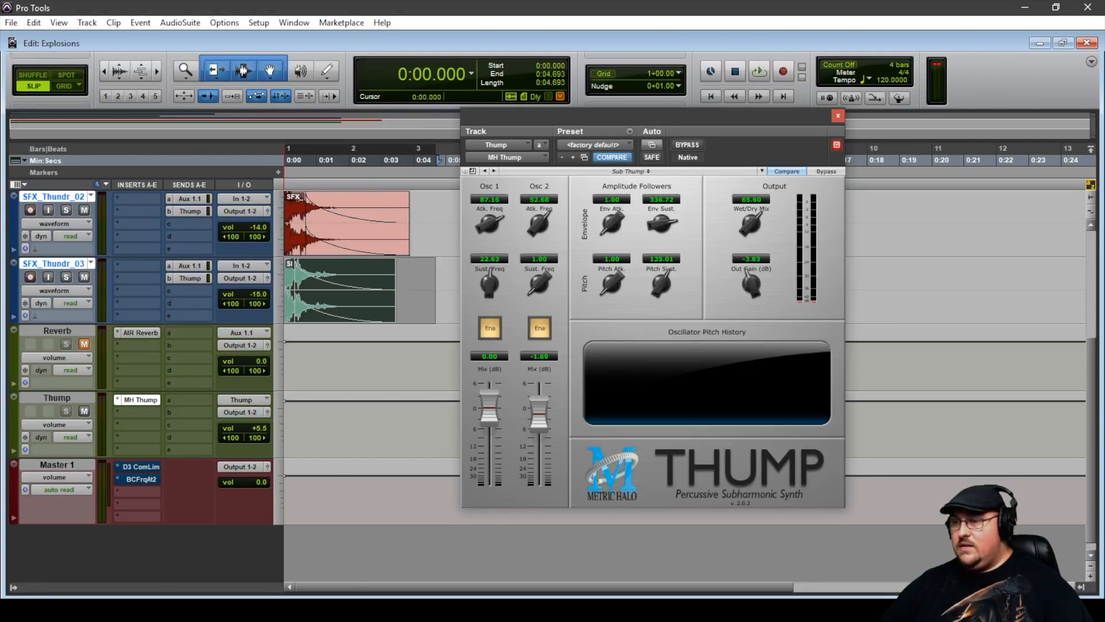
key("space")
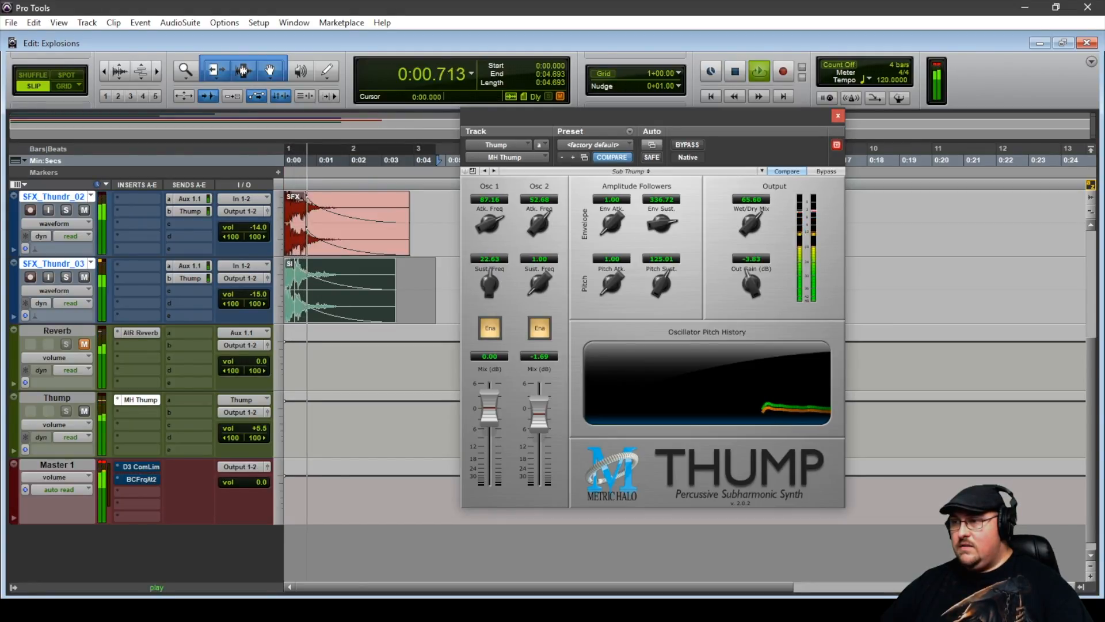
key("space")
Try the Thump track's fader at +12.0 dB in the mixer, audition the explosion mix, and close the MH Thump plug-in.
key("ctrl+equal")
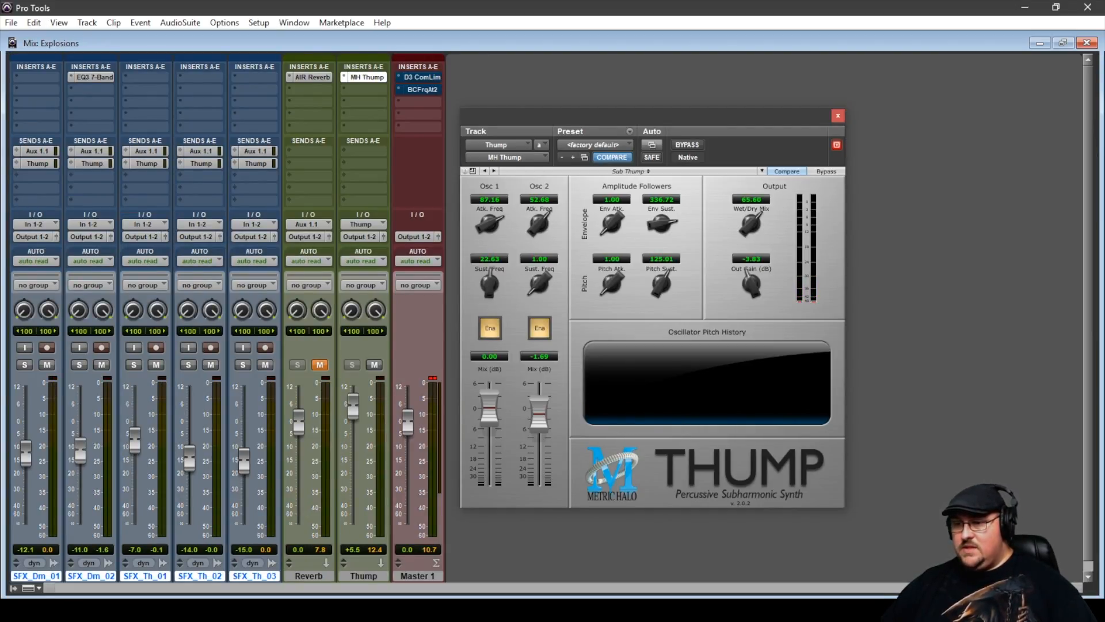
left_click_drag(352, 407, 353, 388)
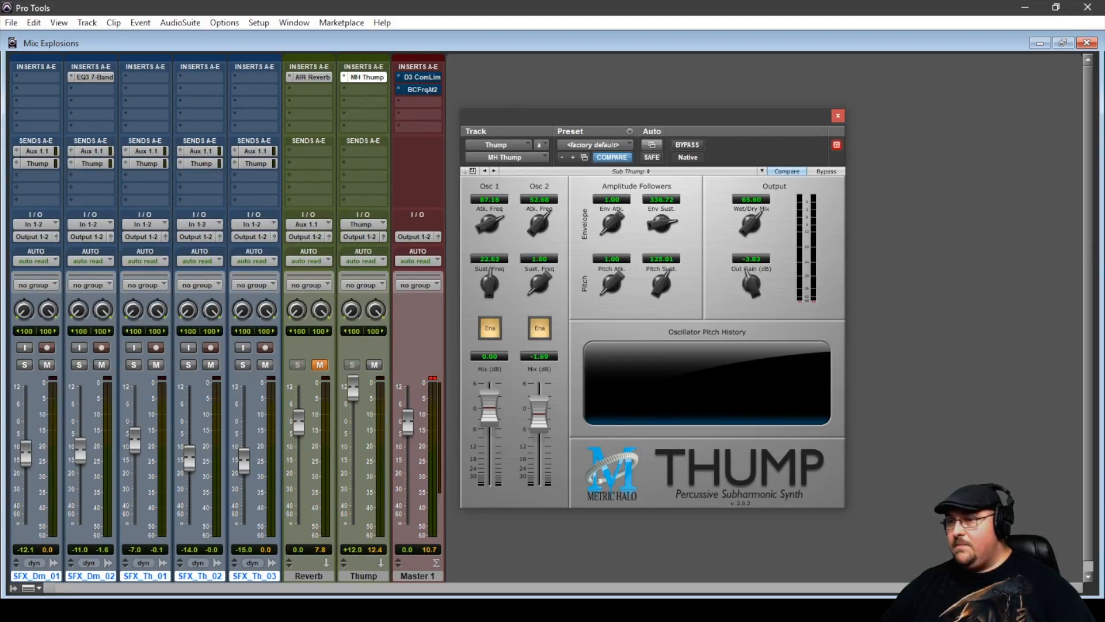
key("space")
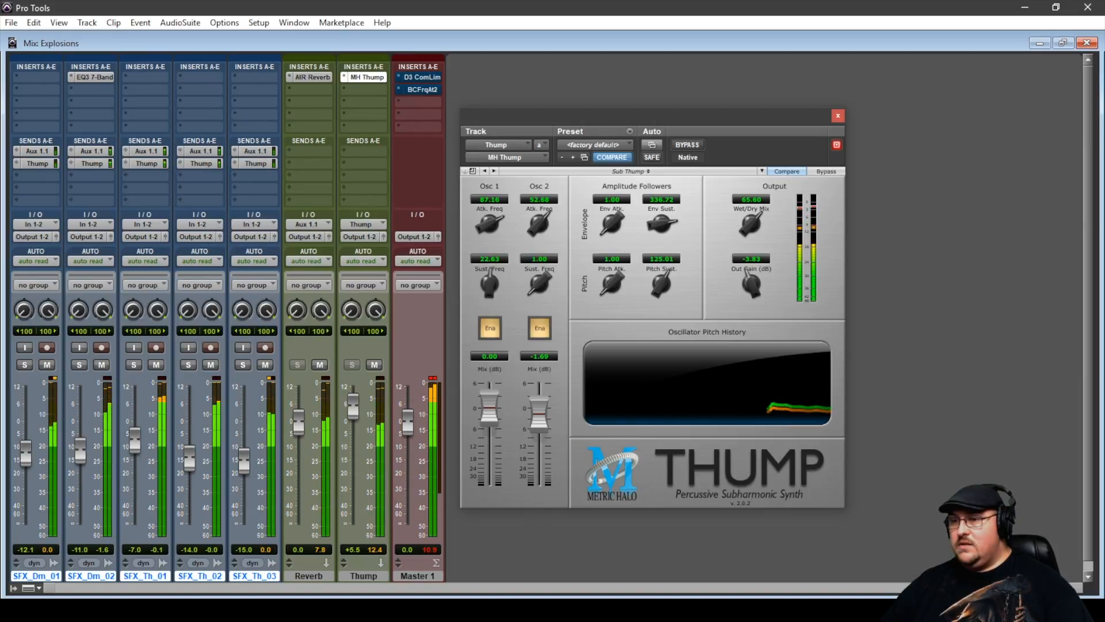
key("space")
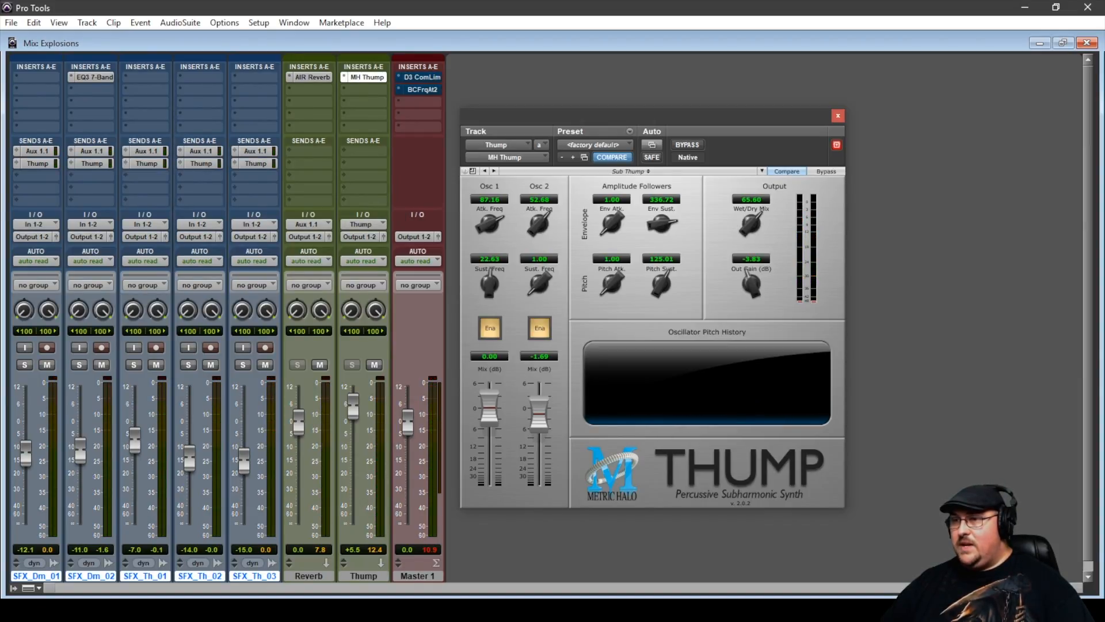
left_click(838, 116)
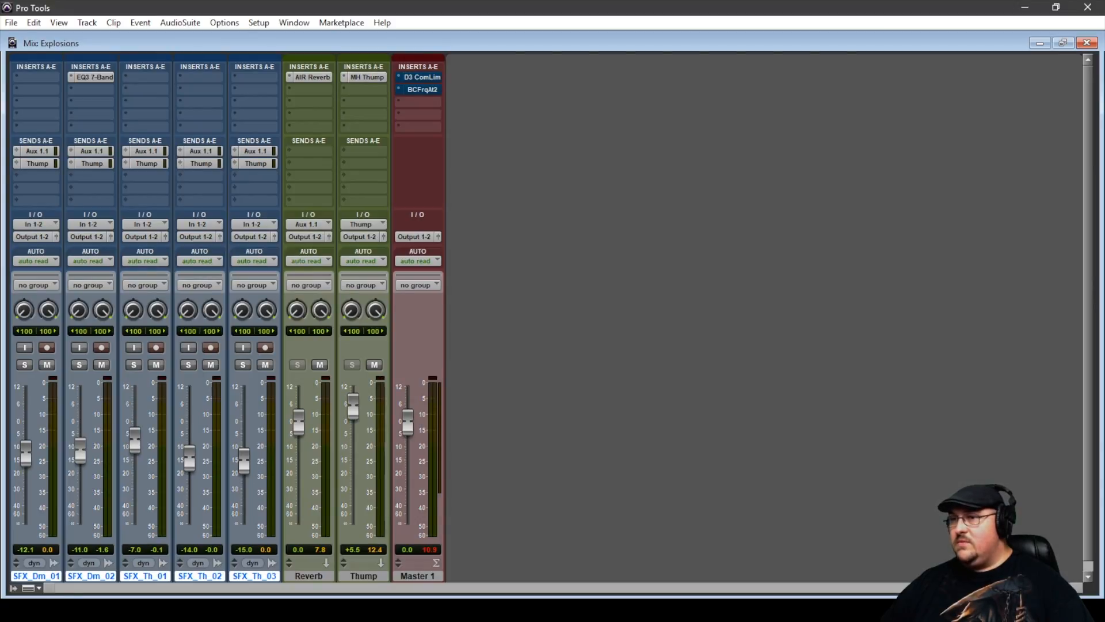
Take the Dyn3 Compressor/Limiter with the Kick Thump preset on Master 1 out of bypass and audition the mix.
left_click(422, 77)
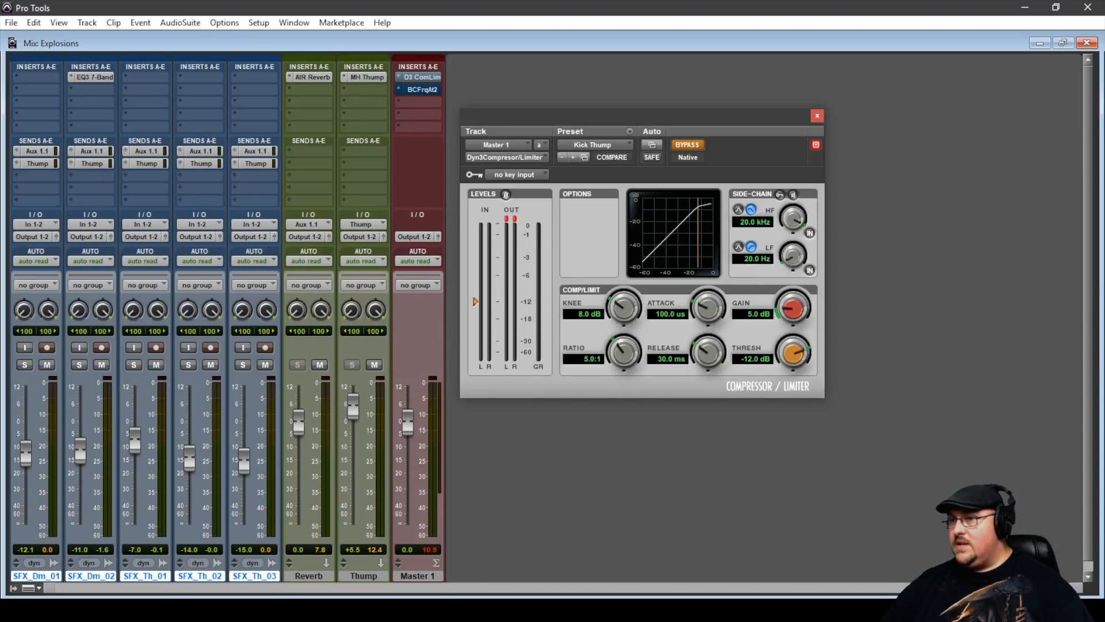
left_click(687, 145)
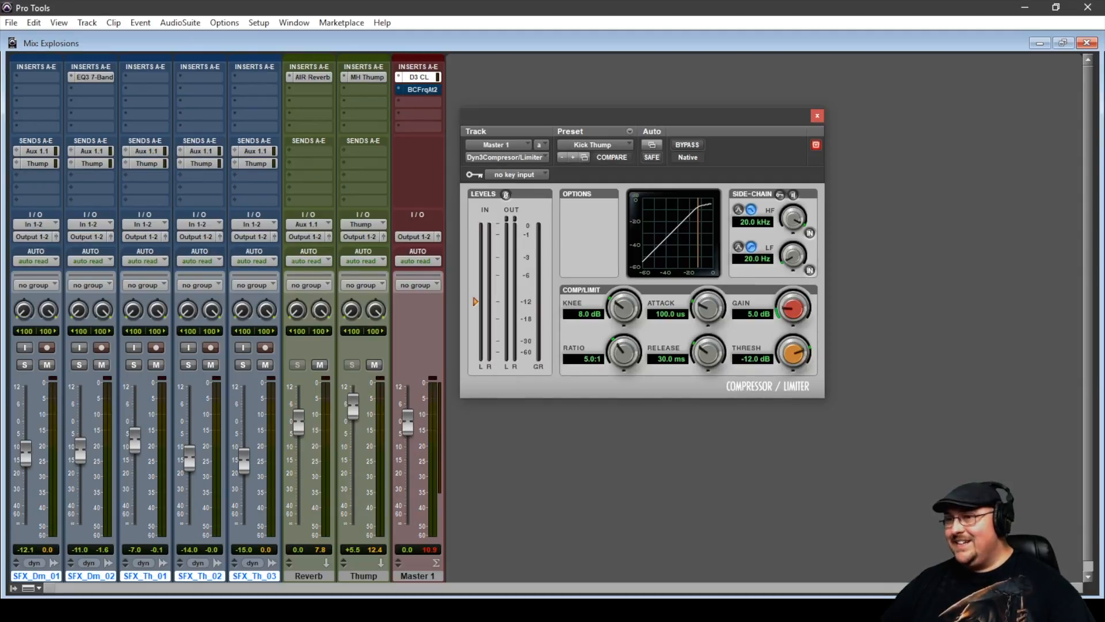
key("space")
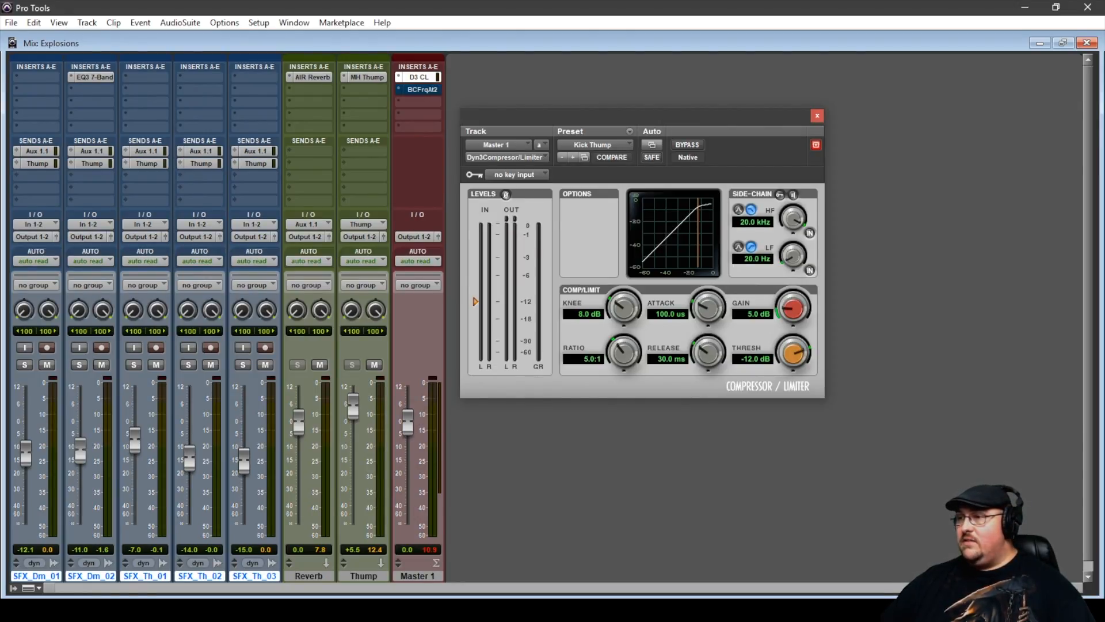
Close the compressor and play the explosion with Blue Cat's FreqAnalyst on Master 1 open to examine its frequency spectrum.
key("ctrl+w")
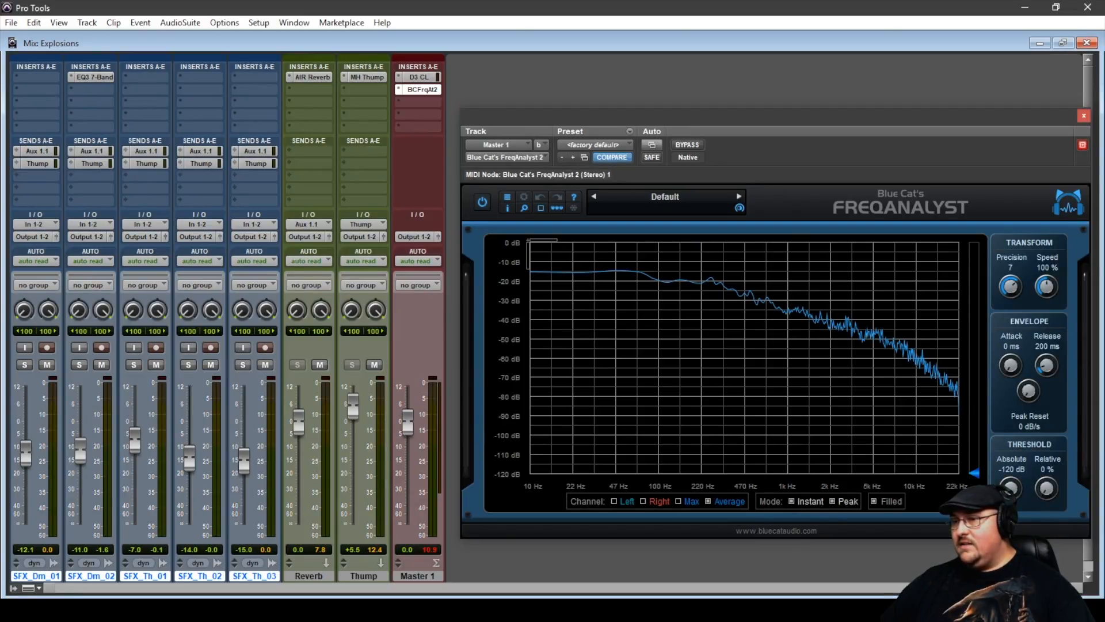
key("space")
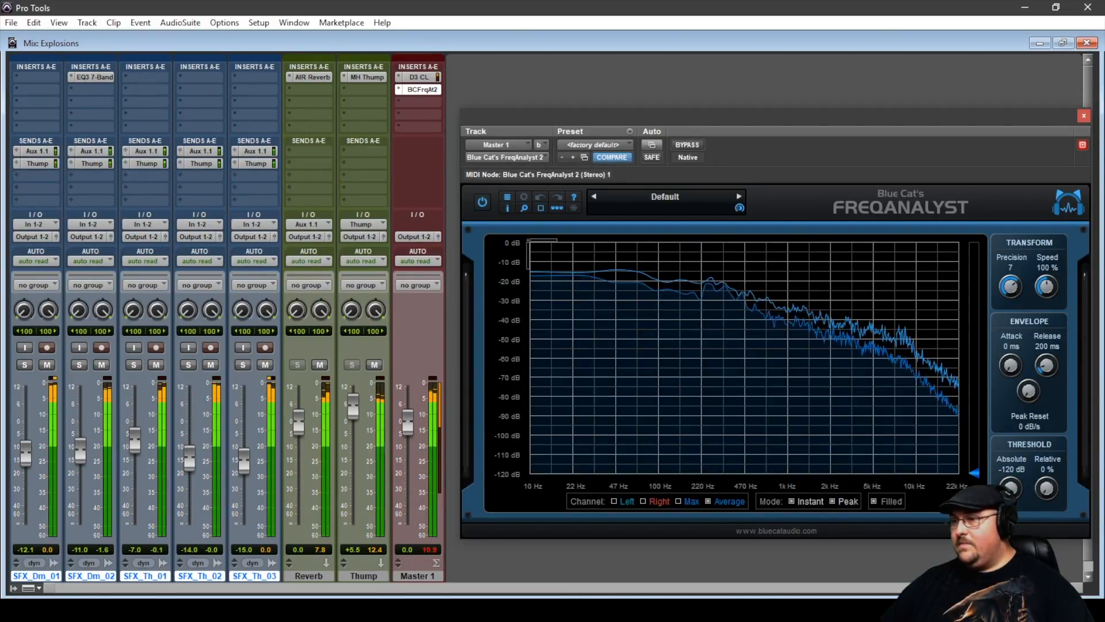